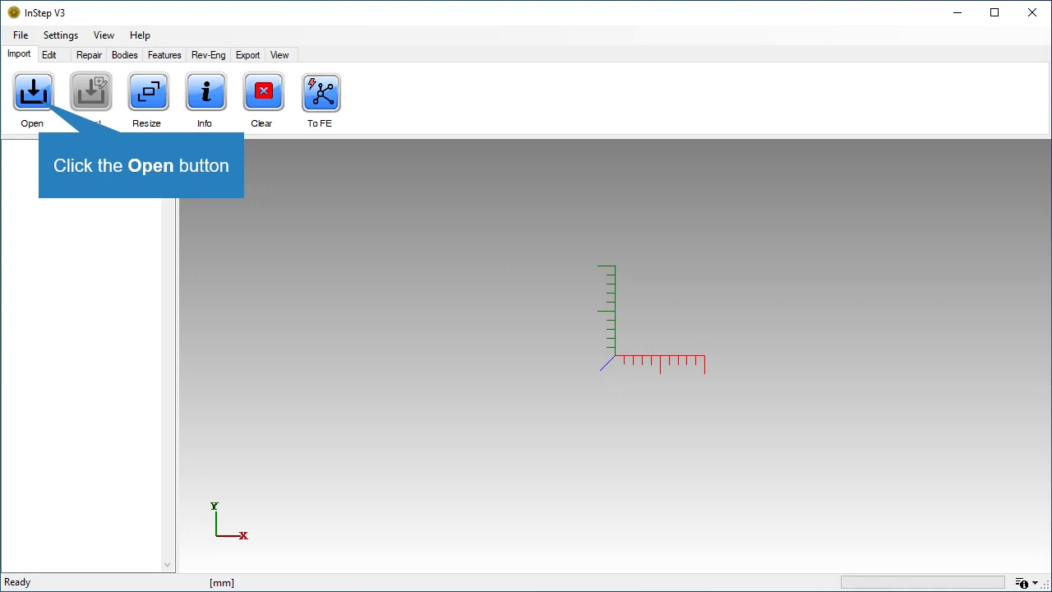
Step: Import the lady_shell_tutorial5.stl geometry file
{"action": "key", "text": "ctrl+o"}
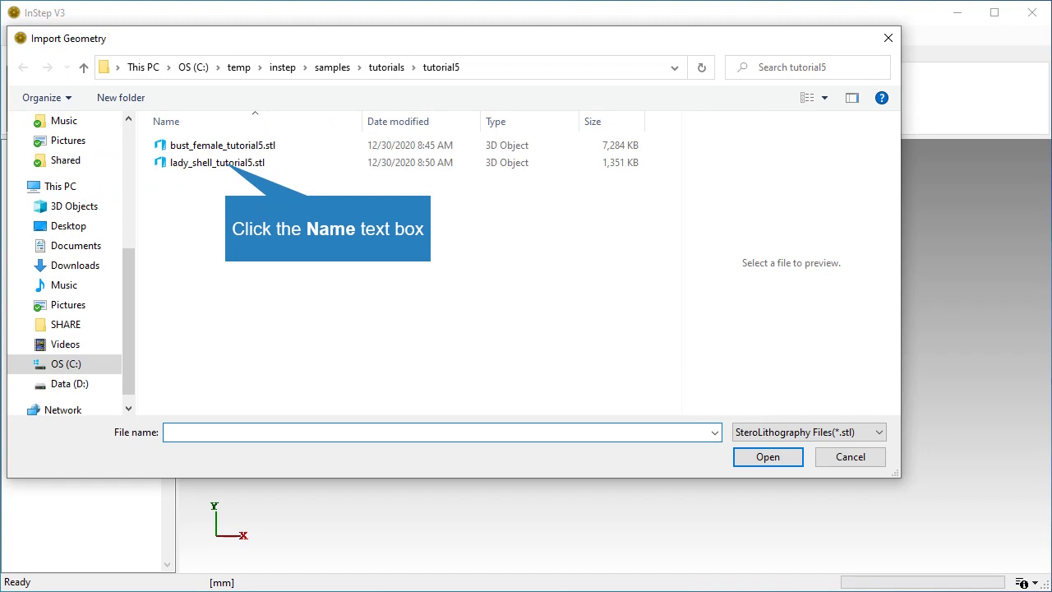
{"action": "left_click", "coordinate": [227, 162]}
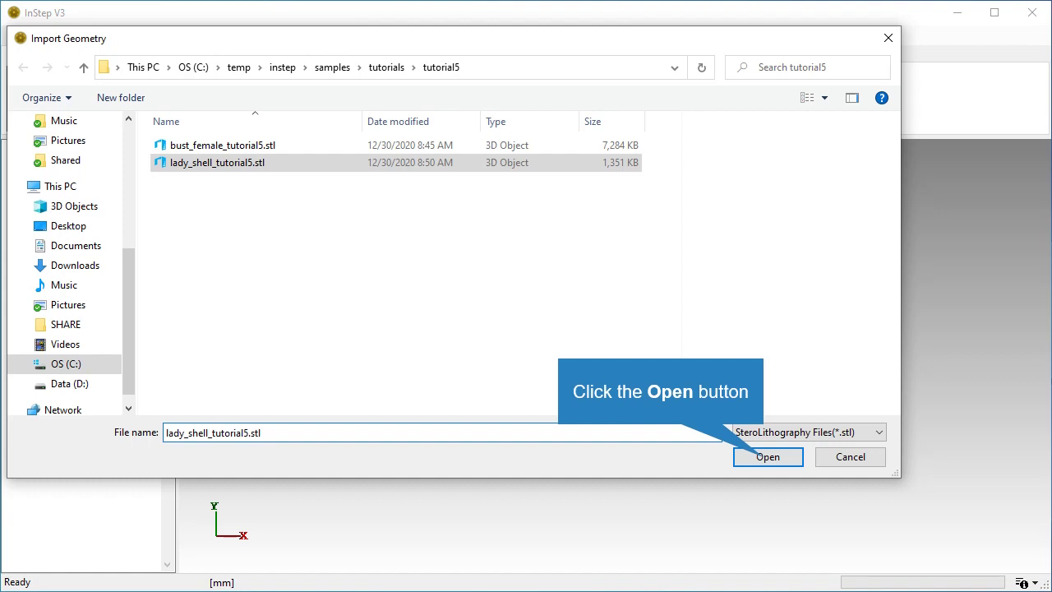
{"action": "key", "text": "Return"}
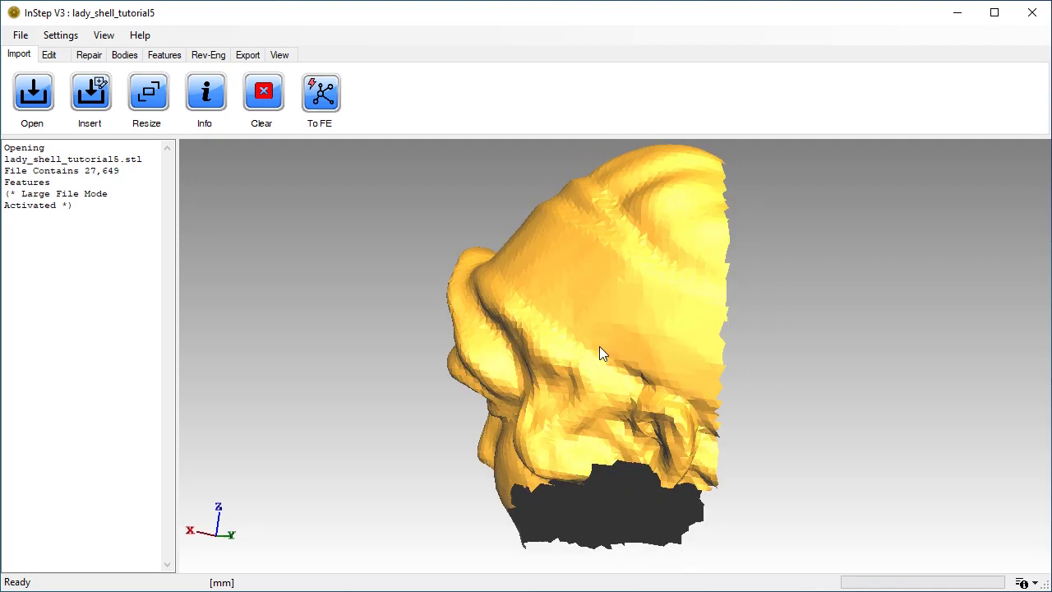
Step: Examine the open shell's outer and inner surfaces with mesh edges shown, then reset the view and hide the edges
{"action": "middle_click_drag", "start_coordinate": [599, 347], "coordinate": [676, 351]}
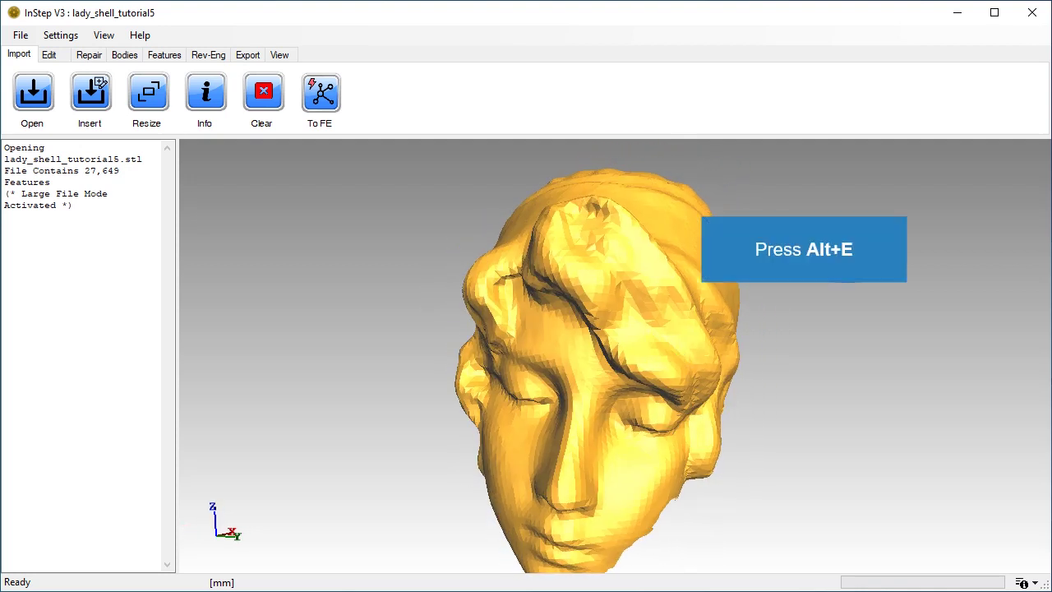
{"action": "key", "text": "alt+e"}
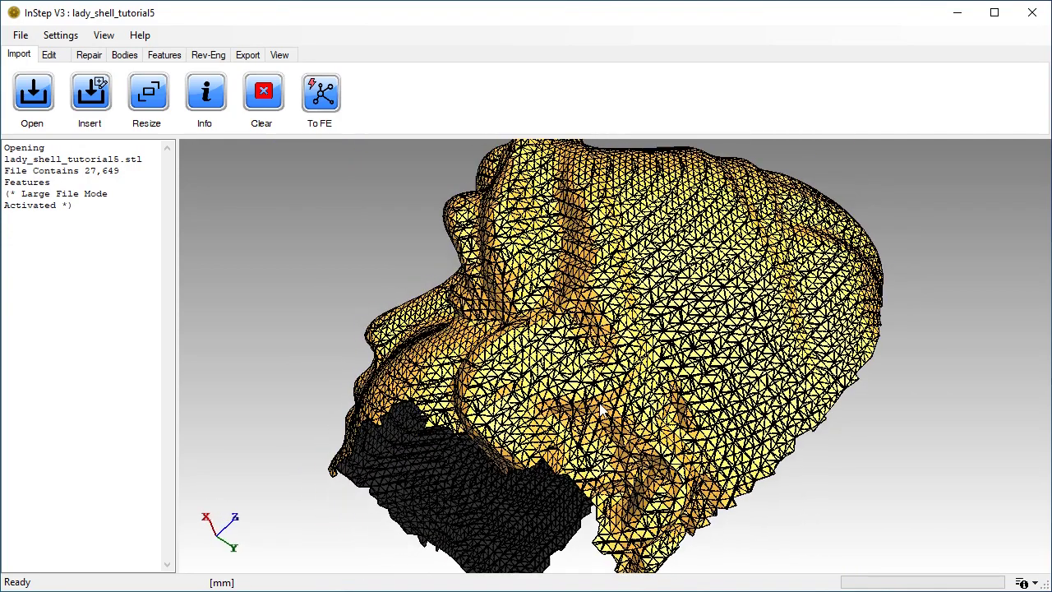
{"action": "mouse_move", "coordinate": [589, 420]}
{"action": "middle_mouse_down"}
{"action": "mouse_move", "coordinate": [558, 389]}
{"action": "mouse_move", "coordinate": [602, 430]}
{"action": "middle_mouse_up"}
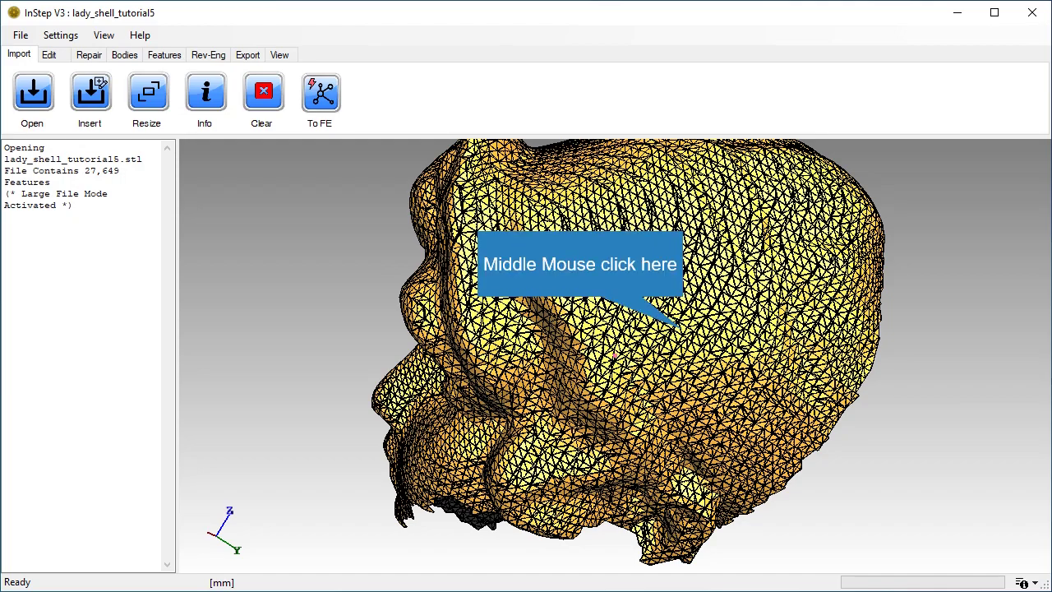
{"action": "middle_click", "coordinate": [674, 307]}
{"action": "middle_click_drag", "start_coordinate": [673, 306], "coordinate": [595, 260]}
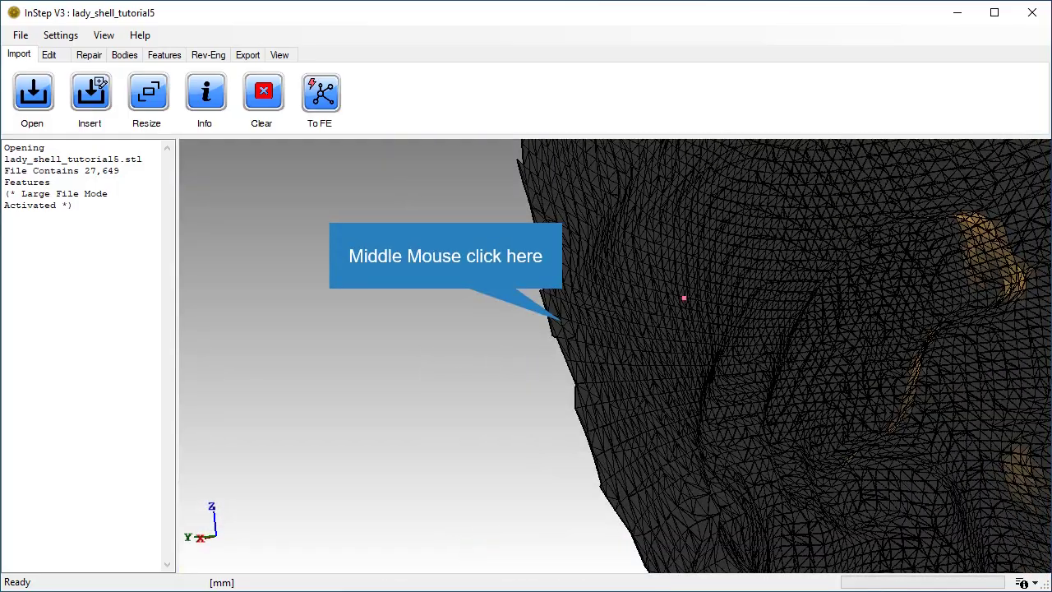
{"action": "middle_click", "coordinate": [555, 302]}
{"action": "middle_click_drag", "start_coordinate": [556, 302], "coordinate": [628, 258]}
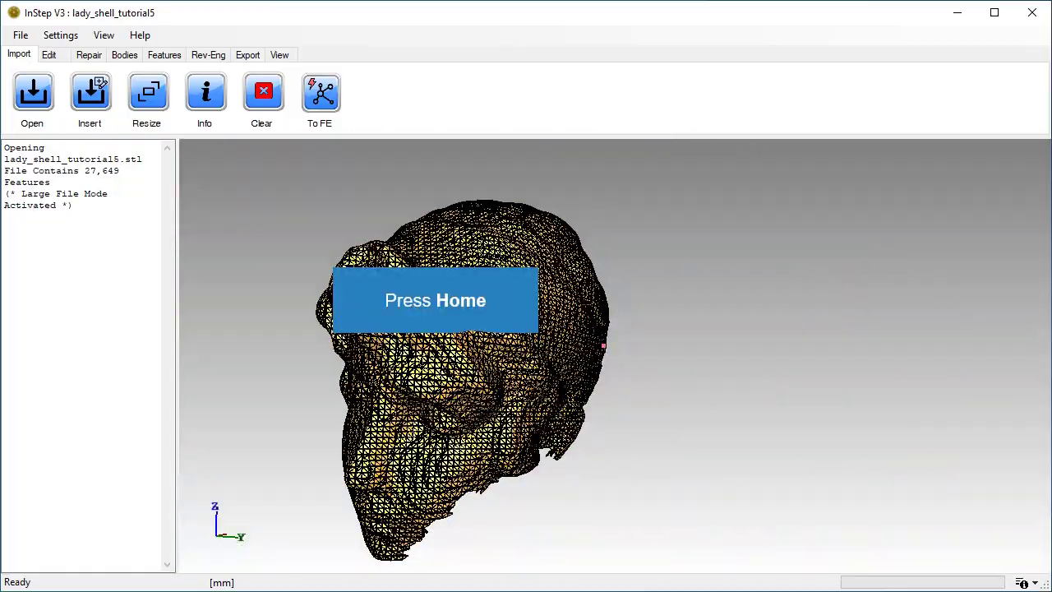
{"action": "key", "text": "Home"}
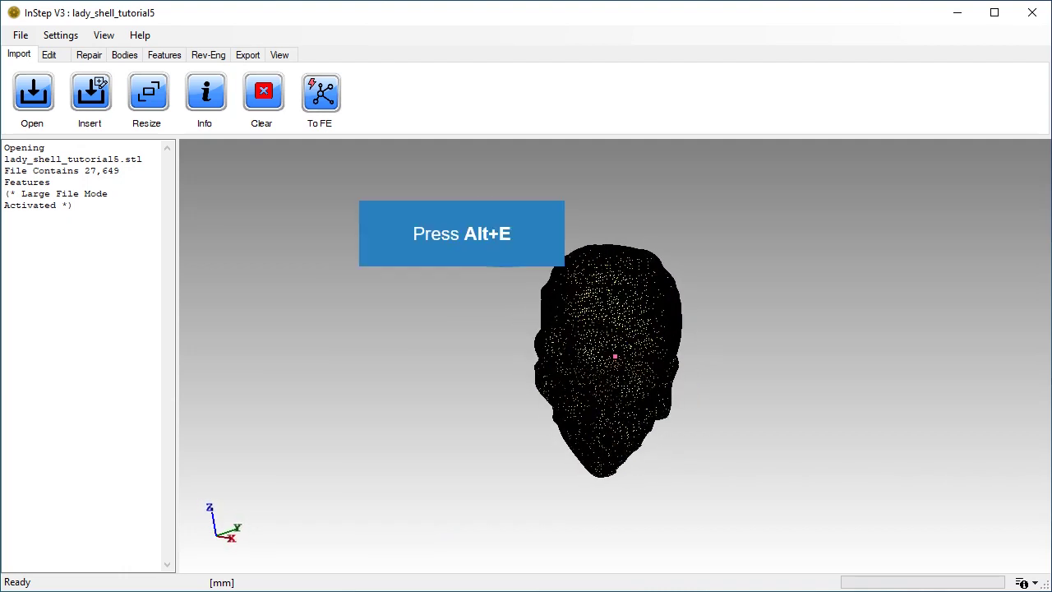
{"action": "key", "text": "alt+e"}
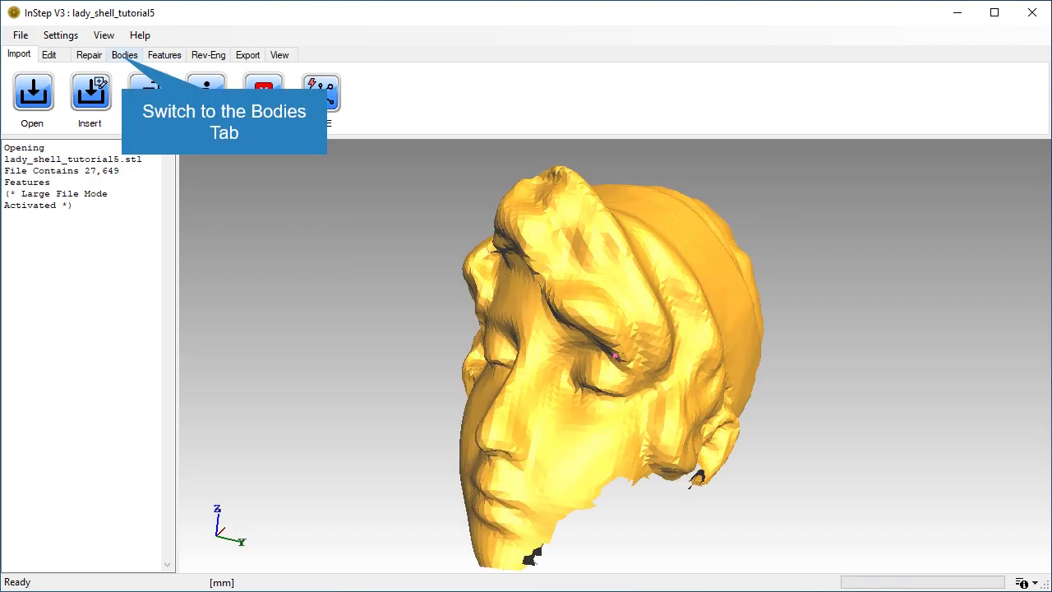
Step: Preview thickening all bodies with the Local method and quad sides enabled, and show the mesh edges at the shell's rim
{"action": "left_click", "coordinate": [124, 54]}
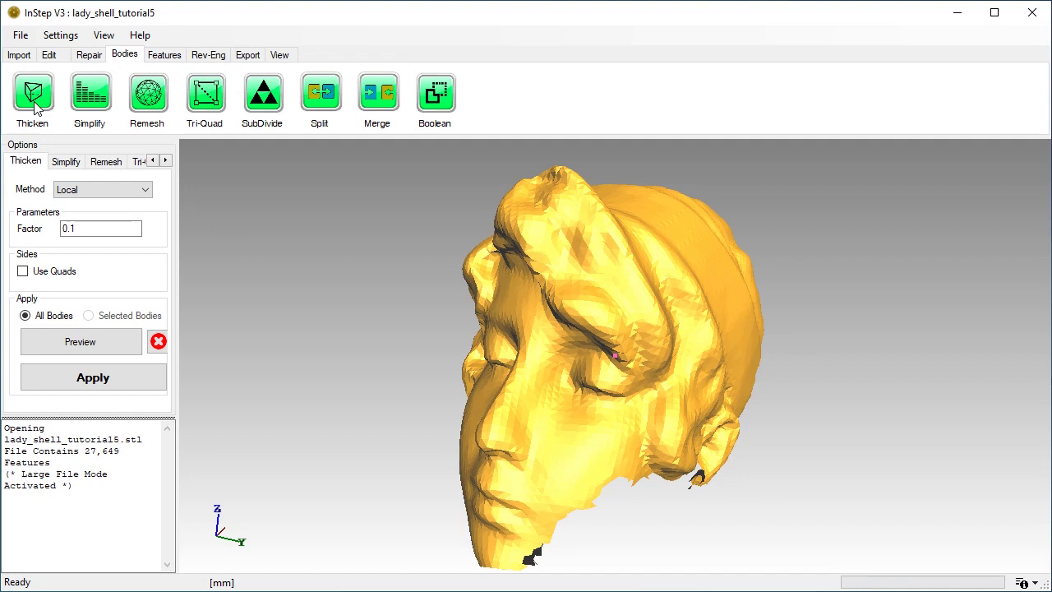
{"action": "left_click", "coordinate": [103, 189]}
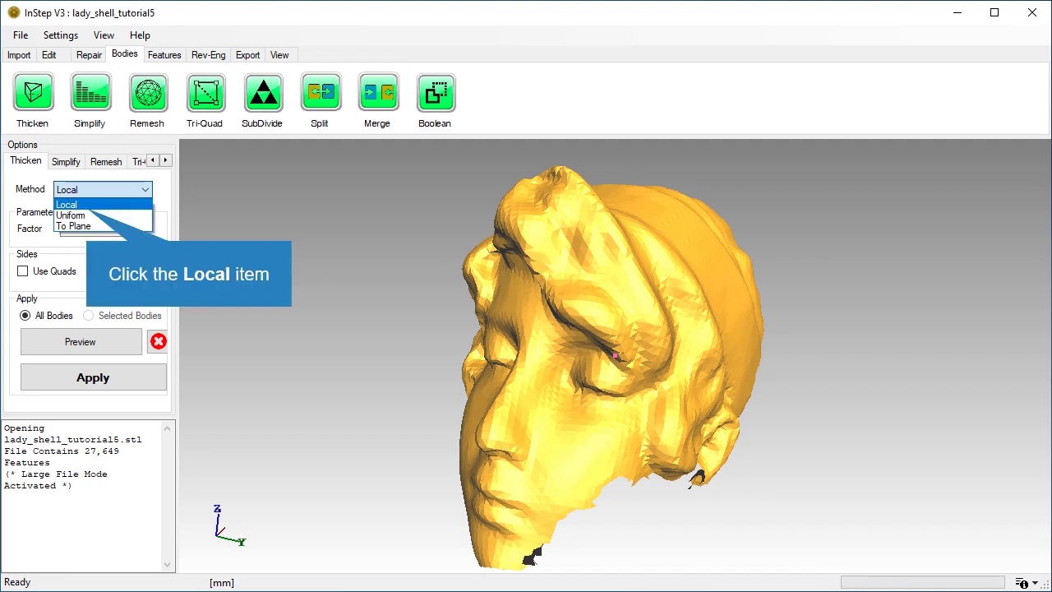
{"action": "left_click", "coordinate": [66, 203]}
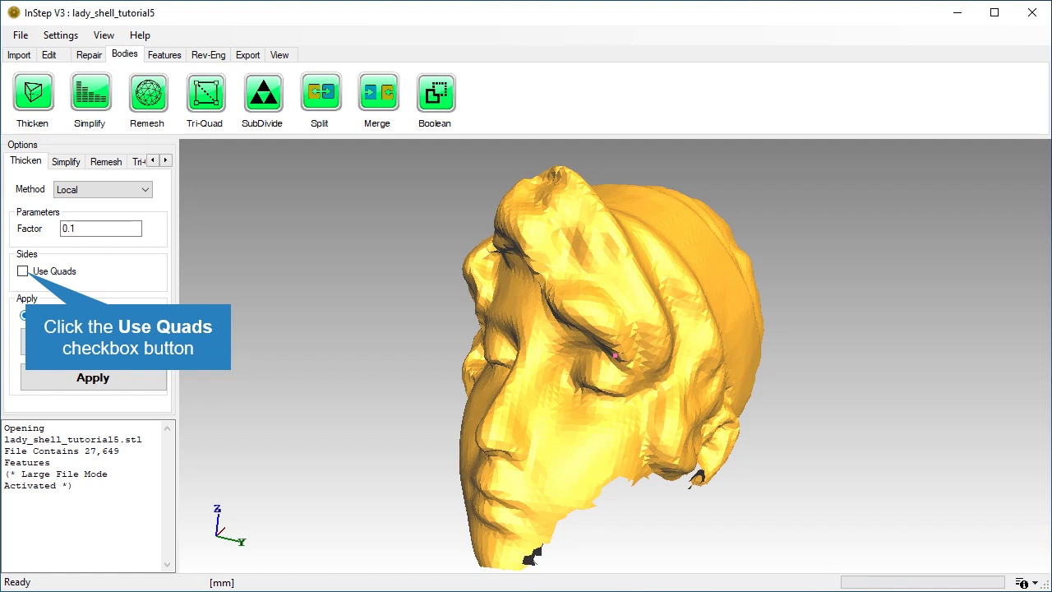
{"action": "left_click", "coordinate": [22, 270]}
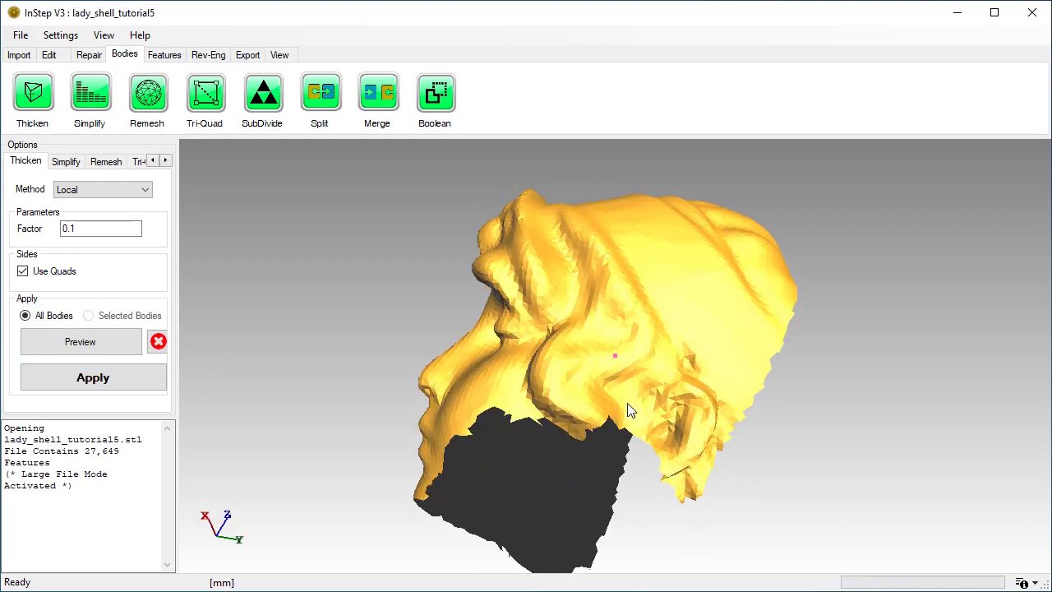
{"action": "middle_click_drag", "start_coordinate": [627, 403], "coordinate": [600, 394]}
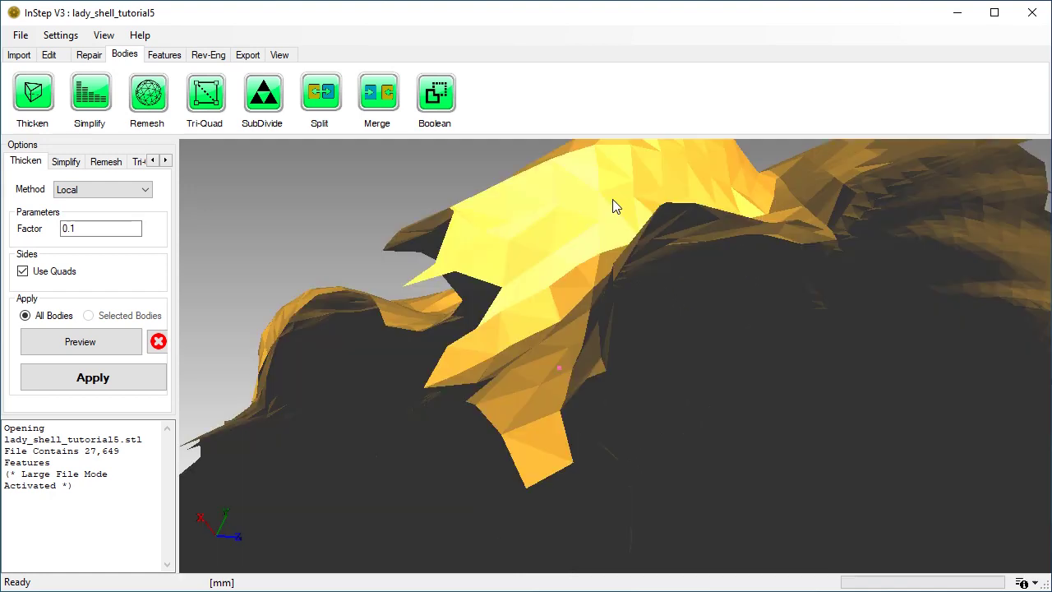
{"action": "middle_click_drag", "start_coordinate": [613, 199], "coordinate": [609, 370]}
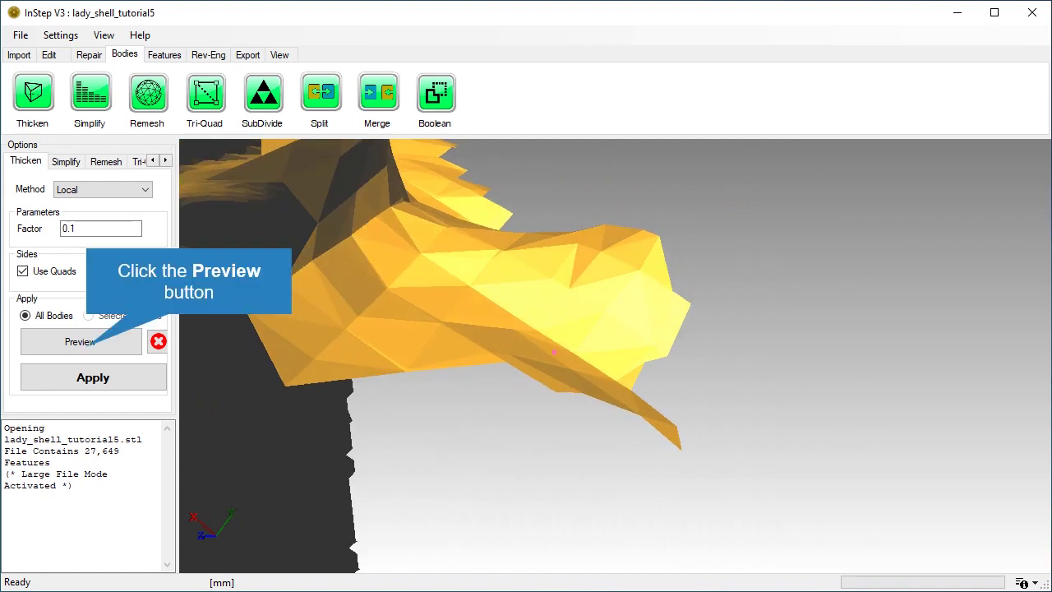
{"action": "left_click", "coordinate": [80, 341]}
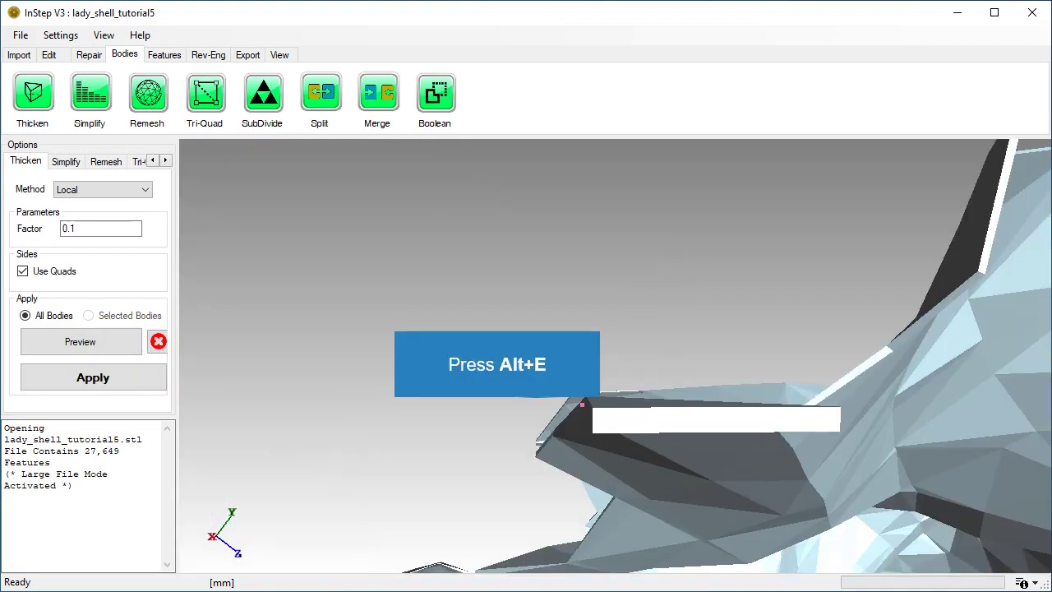
{"action": "key", "text": "alt+e"}
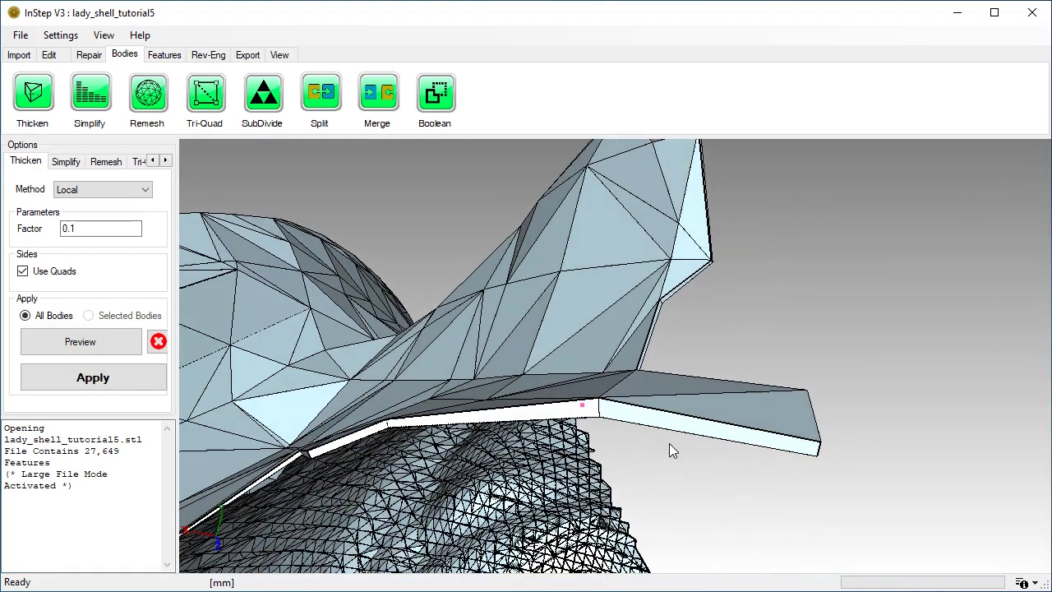
{"action": "middle_click_drag", "start_coordinate": [659, 475], "coordinate": [693, 446]}
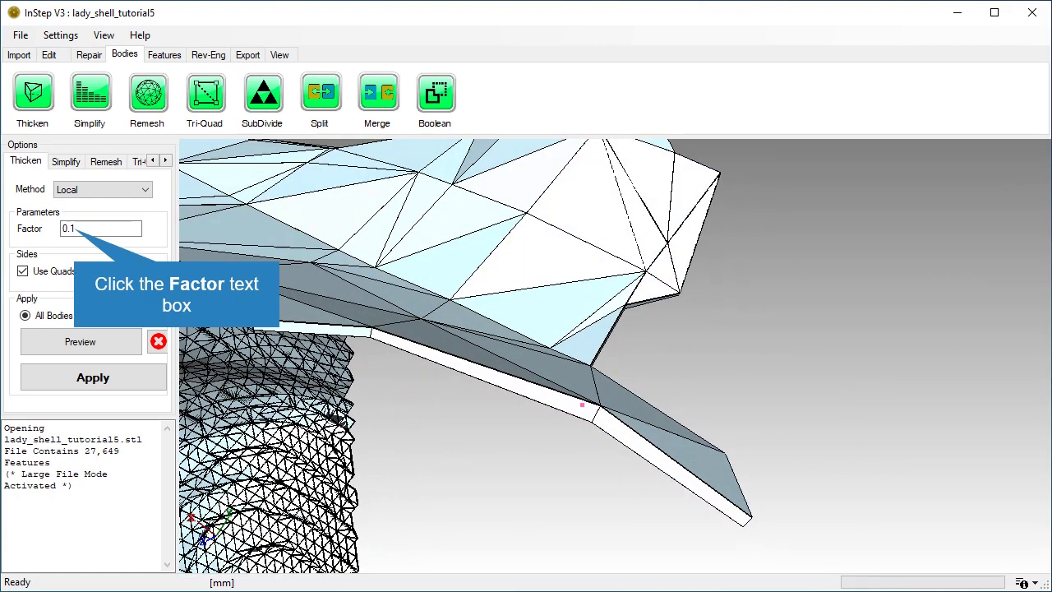
Step: Set the thickening factor to 0.5 and preview the thicker shell, checking its rim and face
{"action": "left_click", "coordinate": [76, 228]}
{"action": "key", "text": "BackSpace"}
{"action": "type", "text": "5"}
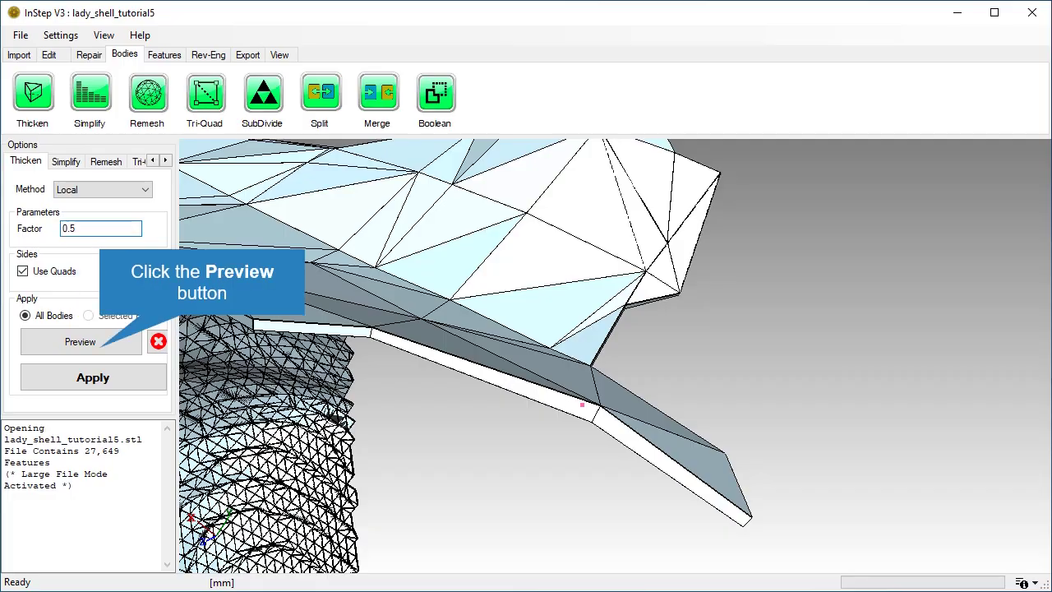
{"action": "left_click", "coordinate": [81, 342]}
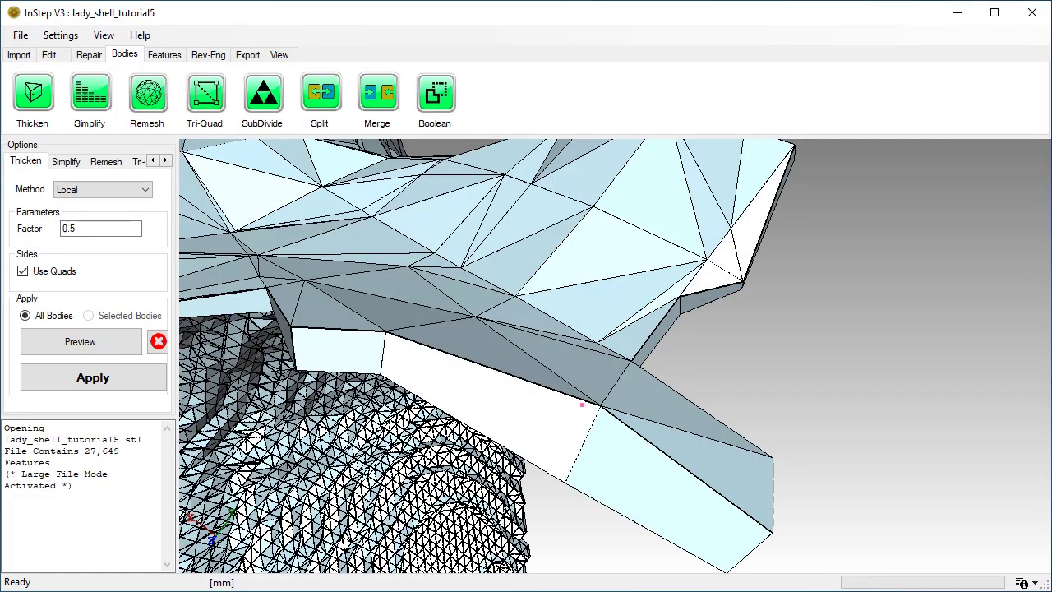
{"action": "middle_click_drag", "start_coordinate": [582, 404], "coordinate": [526, 404]}
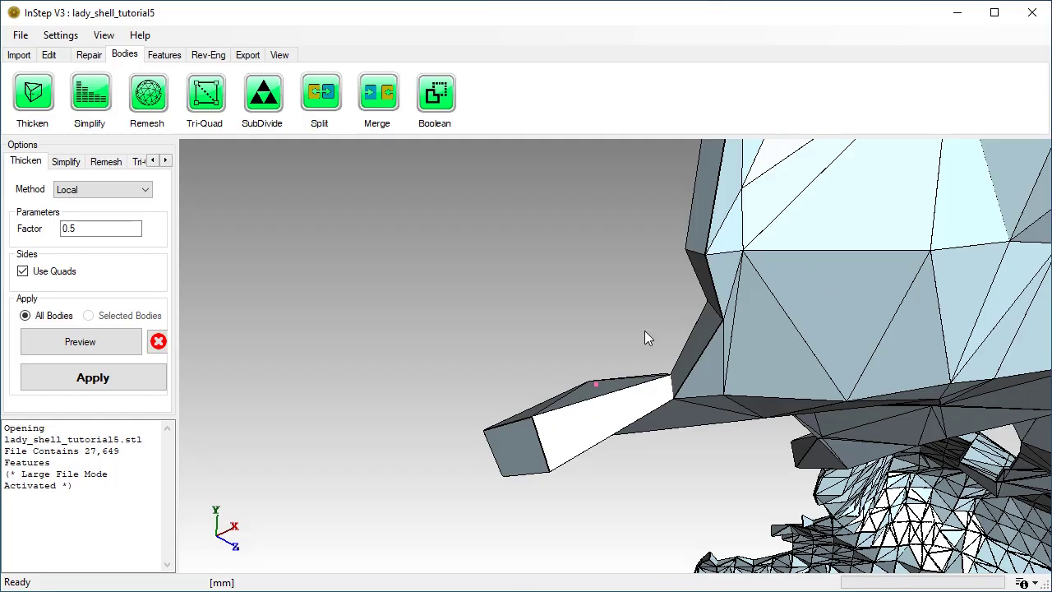
{"action": "middle_click_drag", "start_coordinate": [645, 332], "coordinate": [539, 310]}
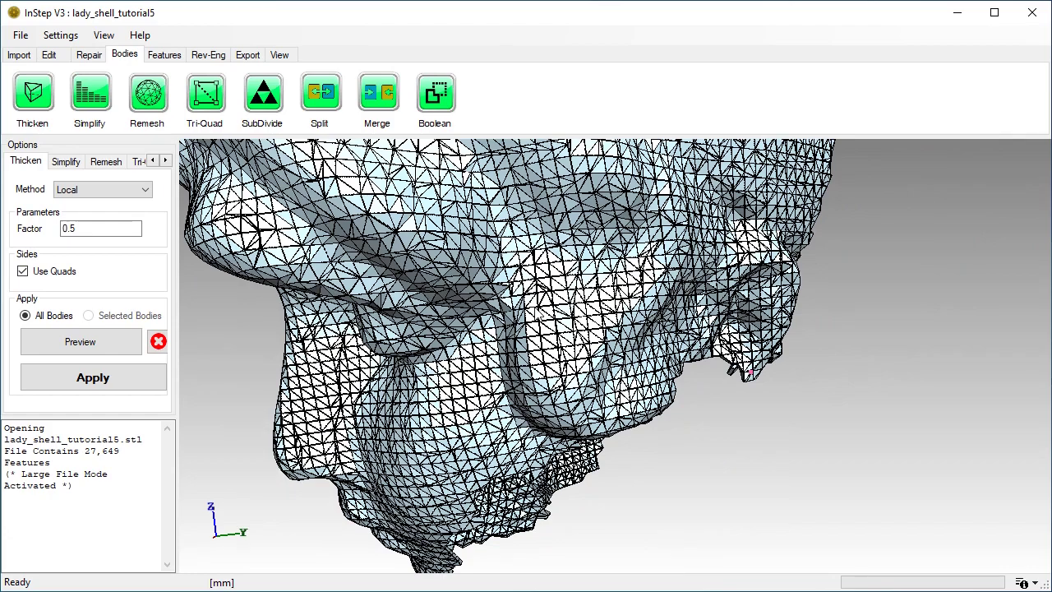
{"action": "middle_click_drag", "start_coordinate": [539, 312], "coordinate": [427, 313]}
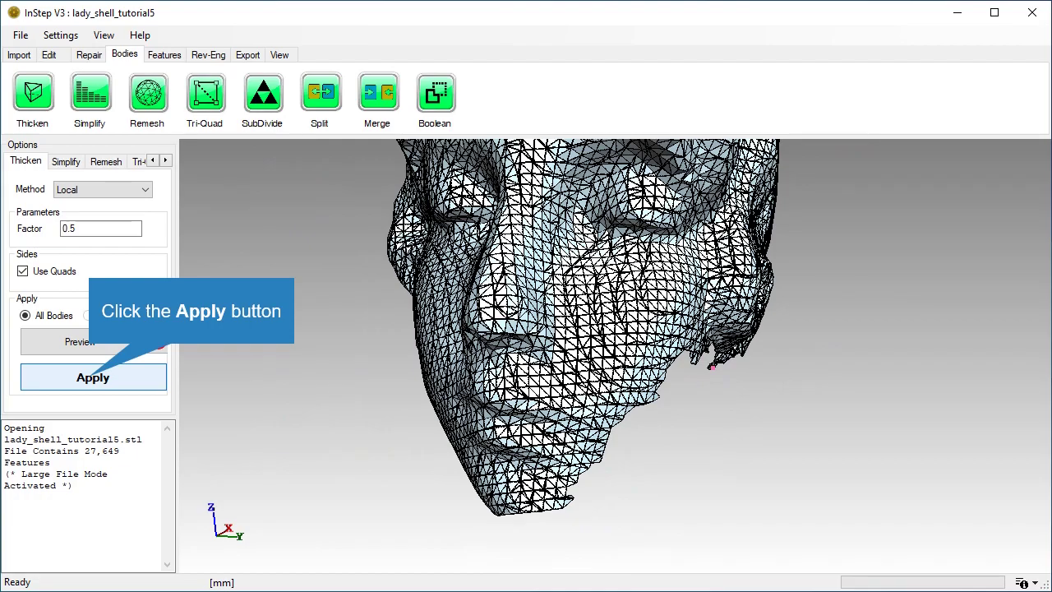
Step: Apply the thickening to all bodies and hide the mesh edges
{"action": "left_click", "coordinate": [93, 377]}
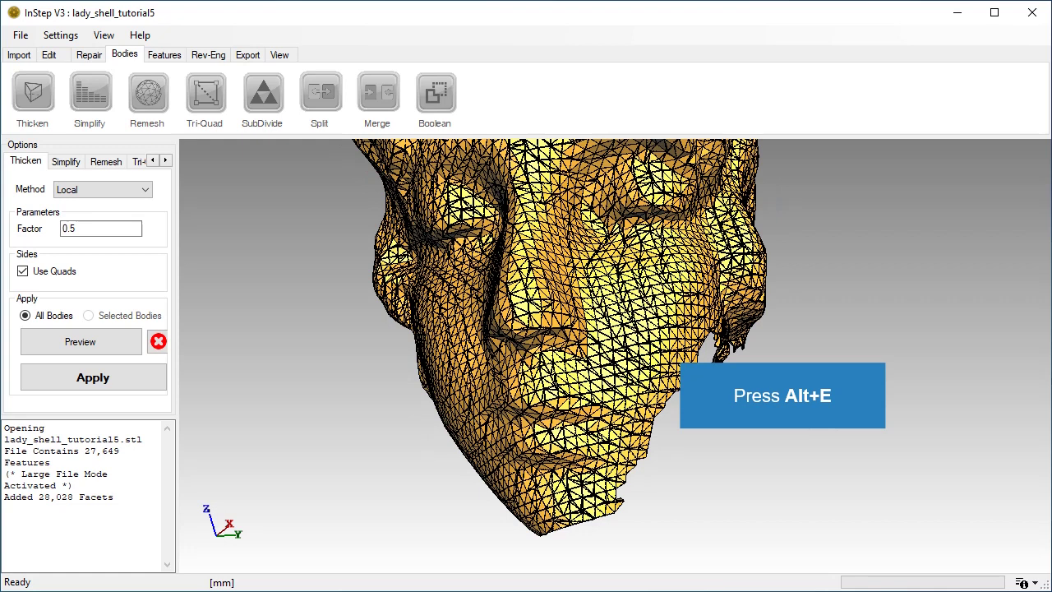
{"action": "key", "text": "alt+e"}
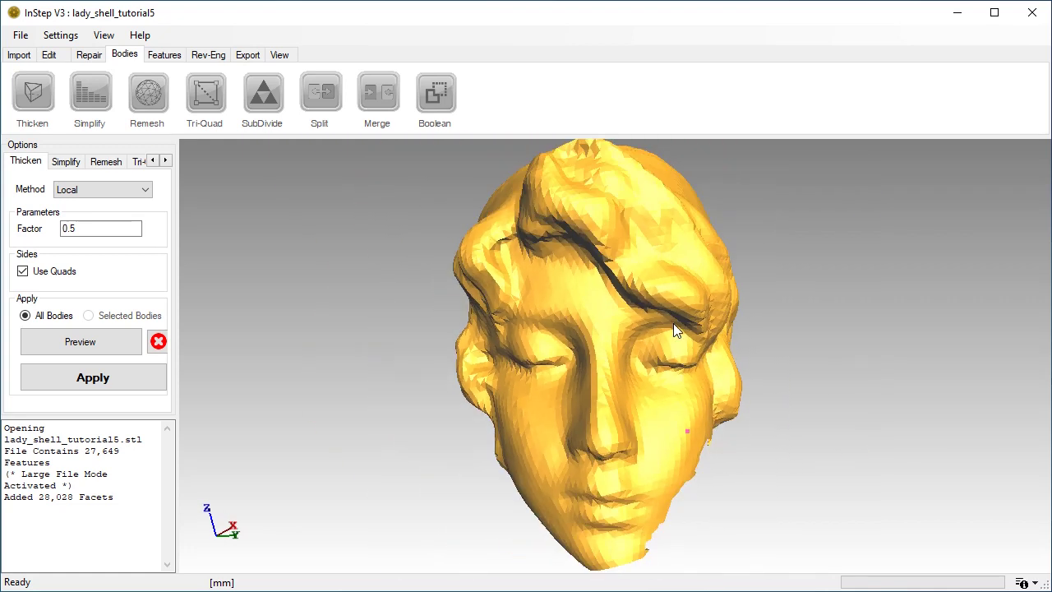
{"action": "middle_click_drag", "start_coordinate": [627, 301], "coordinate": [627, 327]}
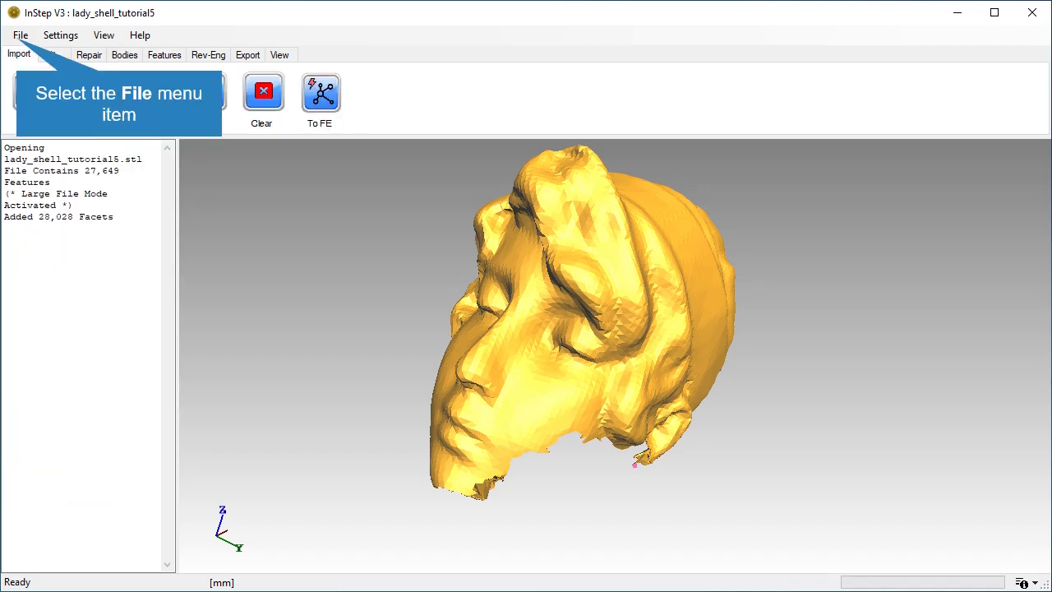
Step: Reload the original lady_shell_tutorial5.stl from the recent files and show its mesh edges
{"action": "left_click", "coordinate": [20, 36]}
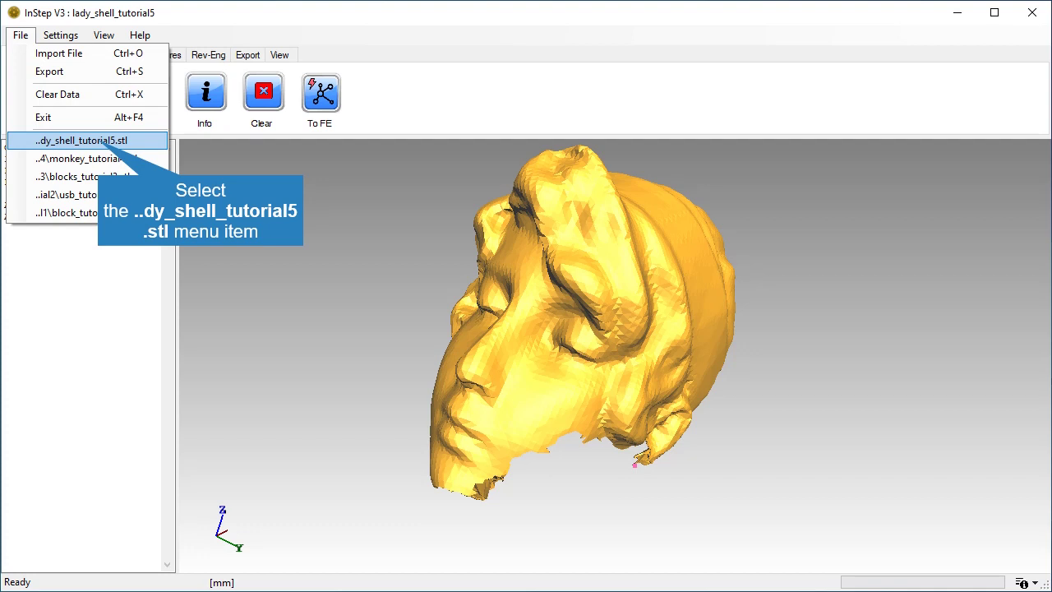
{"action": "left_click", "coordinate": [80, 140]}
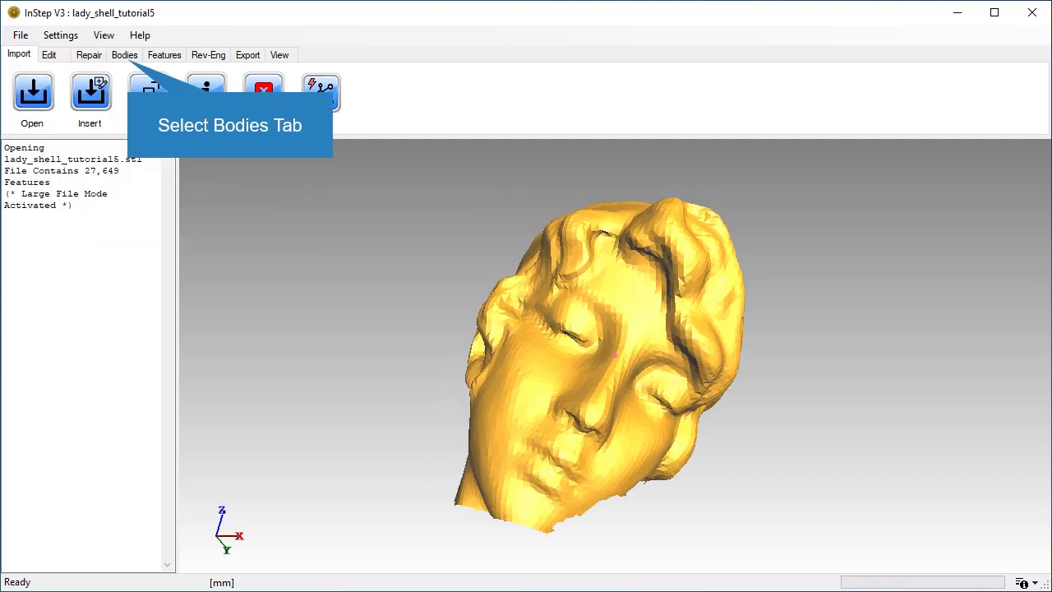
{"action": "left_click", "coordinate": [124, 55]}
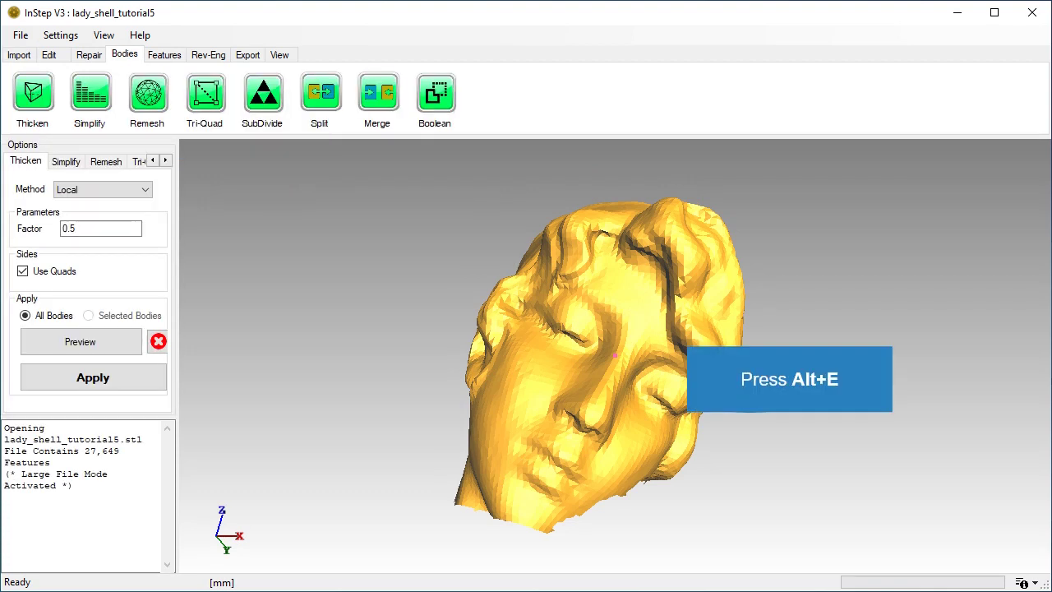
{"action": "key", "text": "alt+e"}
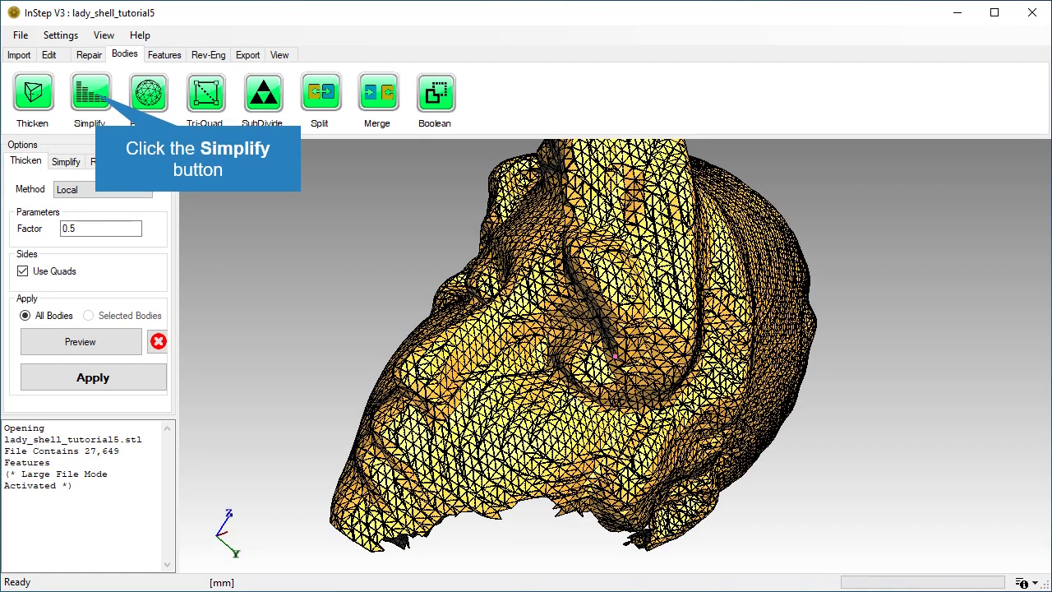
Step: Preview simplifying all bodies with the Absolute size method and a target size of 5000
{"action": "left_click", "coordinate": [91, 93]}
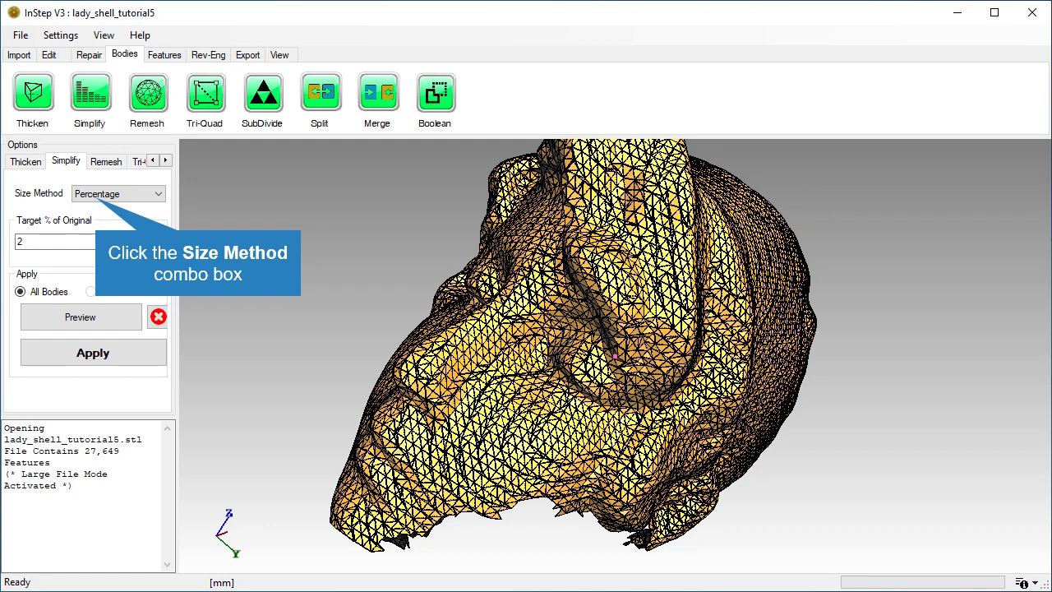
{"action": "left_click", "coordinate": [118, 193]}
{"action": "left_click", "coordinate": [90, 209]}
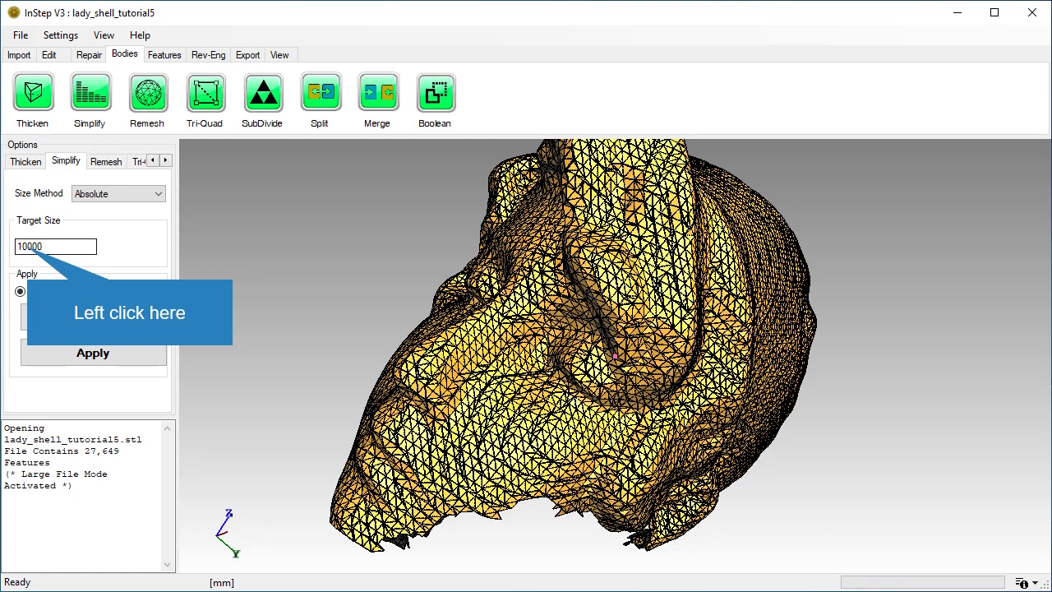
{"action": "left_click", "coordinate": [29, 245]}
{"action": "key", "text": "BackSpace"}
{"action": "key", "text": "BackSpace"}
{"action": "type", "text": "5"}
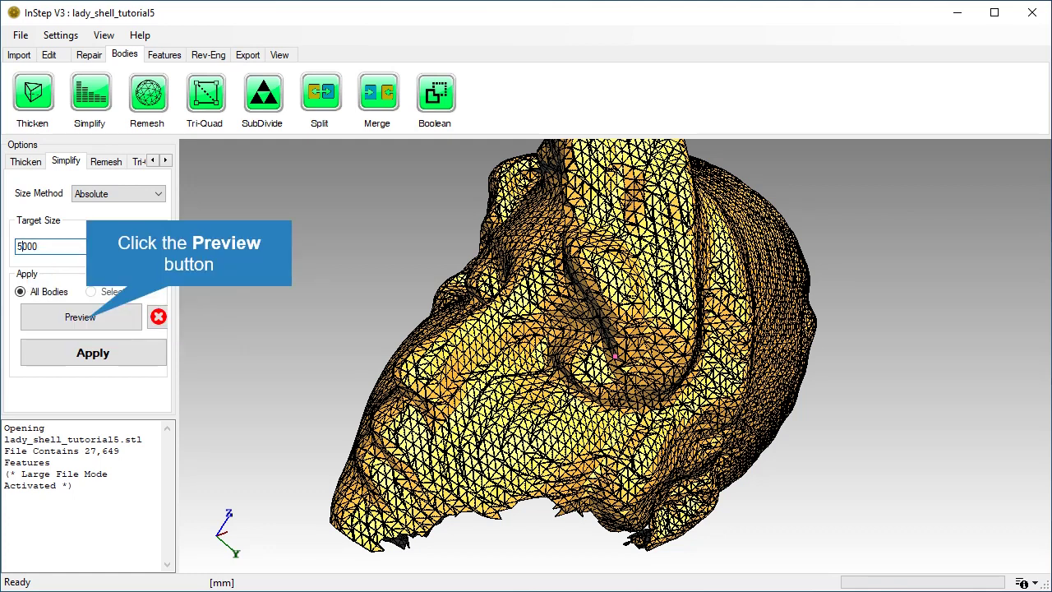
{"action": "left_click", "coordinate": [80, 316]}
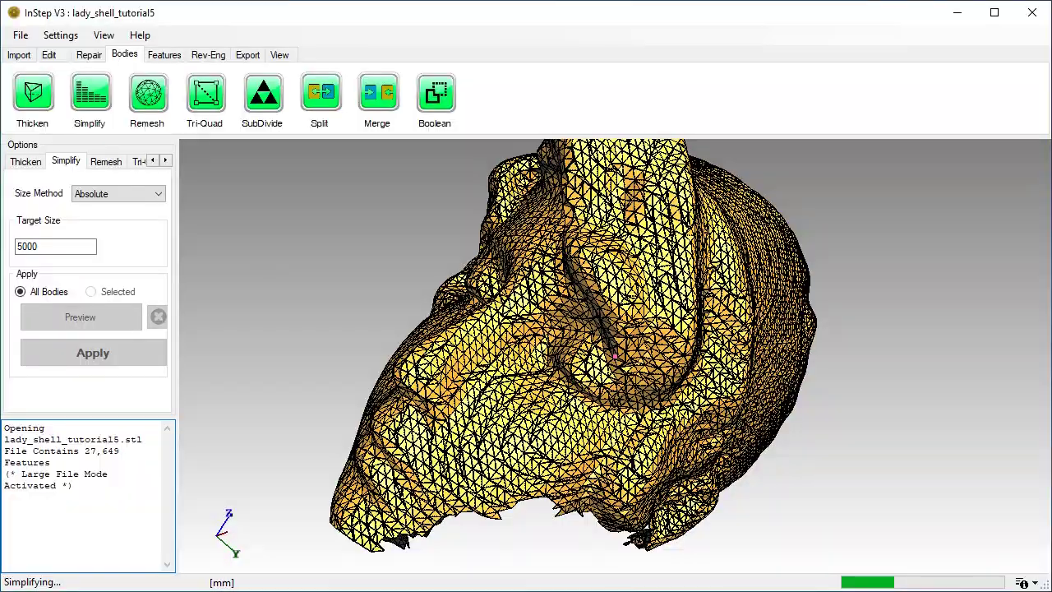
Step: Set the simplification target size to 500, preview the result, and inspect the coarser mesh on the face
{"action": "mouse_move", "coordinate": [461, 361]}
{"action": "middle_mouse_down"}
{"action": "mouse_move", "coordinate": [671, 378]}
{"action": "mouse_move", "coordinate": [695, 364]}
{"action": "mouse_move", "coordinate": [579, 321]}
{"action": "middle_mouse_up"}
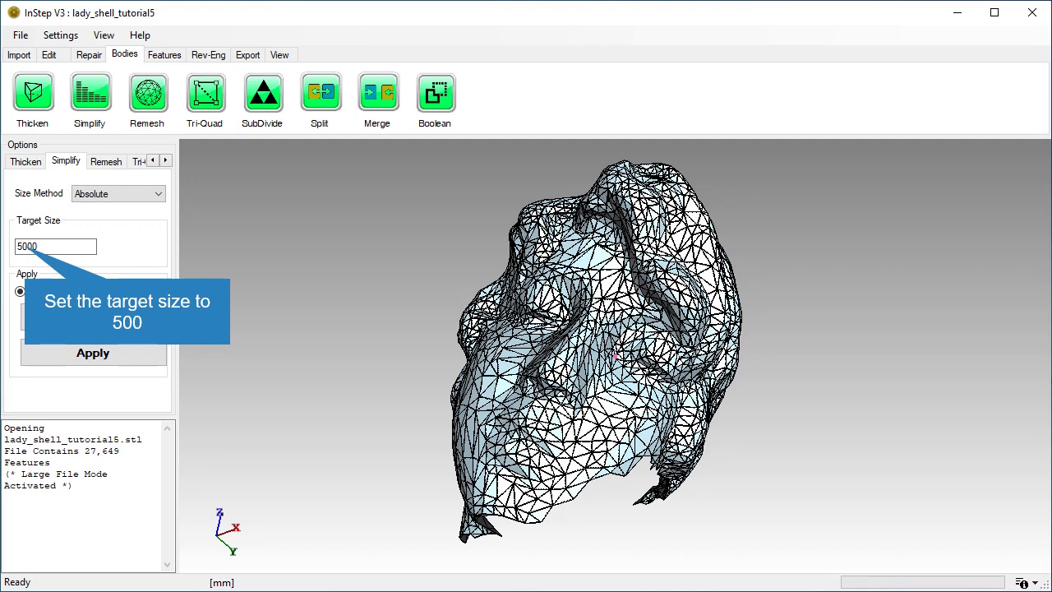
{"action": "key", "text": "BackSpace"}
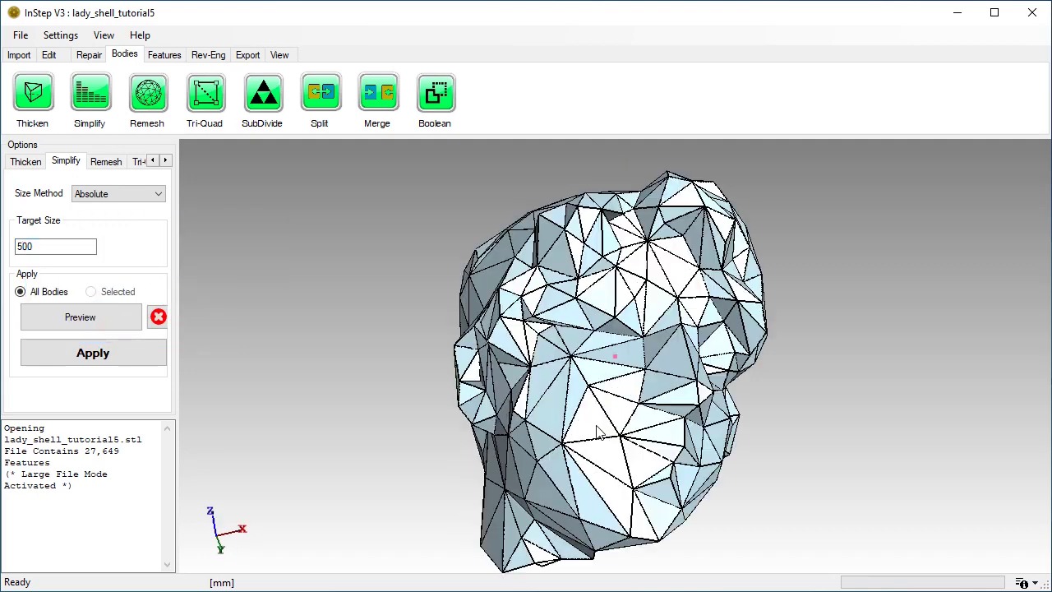
{"action": "mouse_move", "coordinate": [599, 432]}
{"action": "middle_mouse_down"}
{"action": "mouse_move", "coordinate": [643, 435]}
{"action": "mouse_move", "coordinate": [589, 449]}
{"action": "mouse_move", "coordinate": [549, 444]}
{"action": "mouse_move", "coordinate": [612, 440]}
{"action": "middle_mouse_up"}
Step: Switch the simplification size method to Percentage, preview 1% of the original, and simplify all bodies to 10%
{"action": "left_click", "coordinate": [119, 193]}
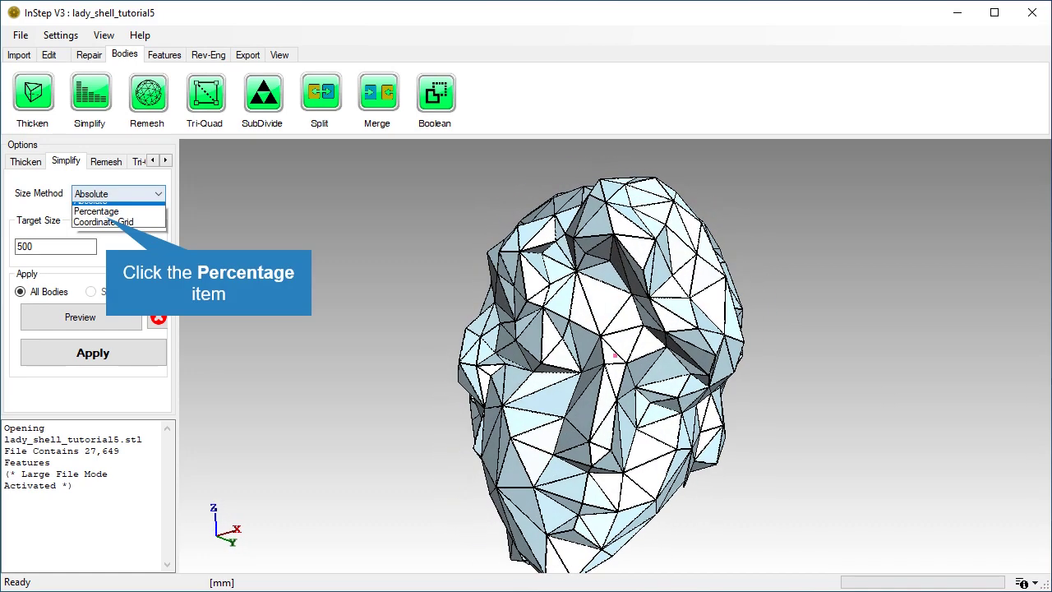
{"action": "left_click", "coordinate": [97, 211]}
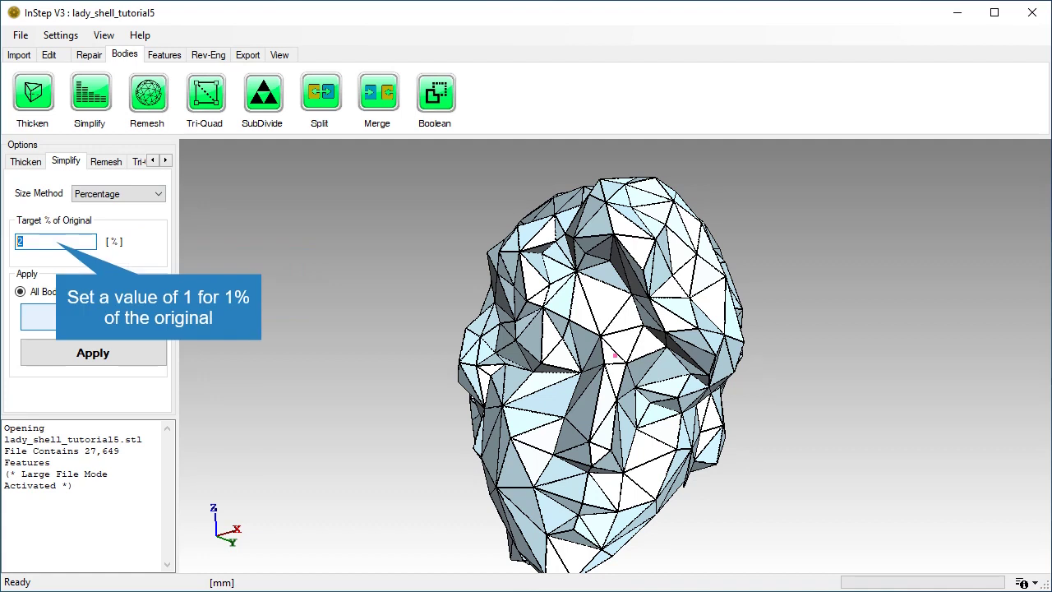
{"action": "type", "text": "1"}
{"action": "left_click", "coordinate": [80, 317]}
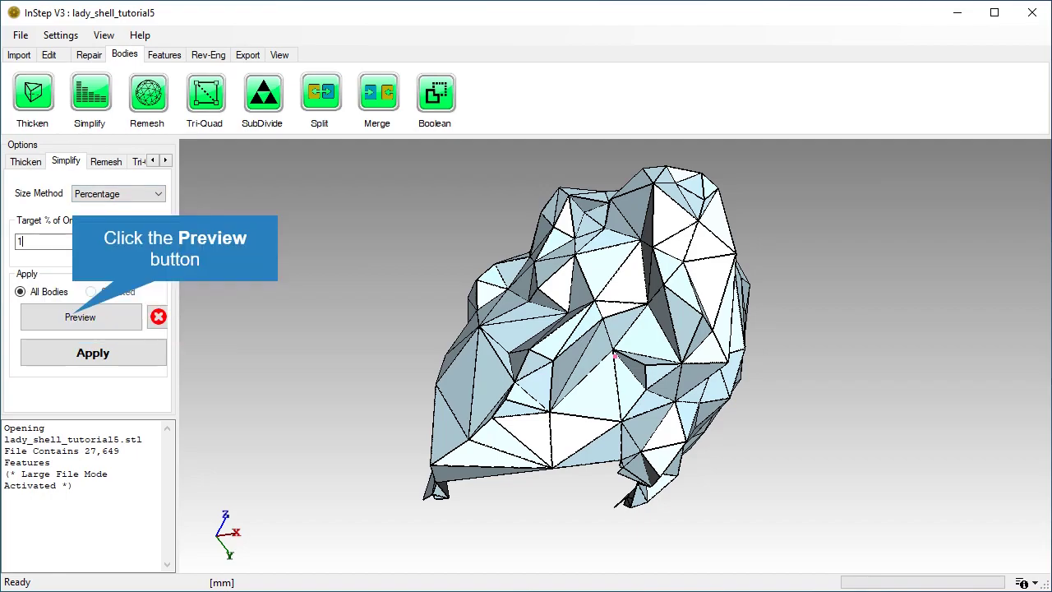
{"action": "type", "text": "0"}
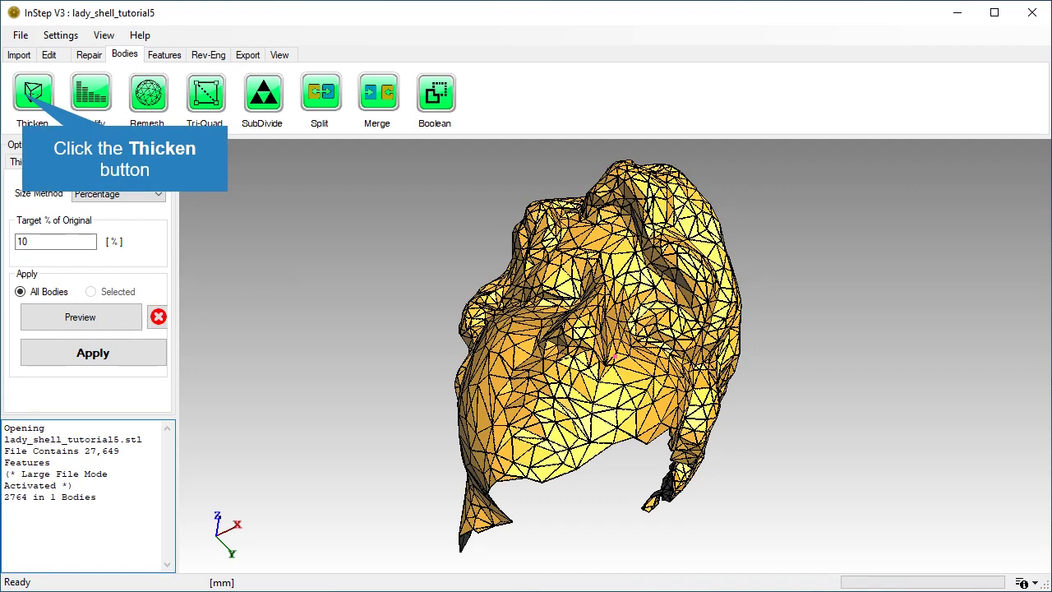
Step: Preview thickening the simplified shell with the Local method and factor 0.5, with and without quad sides, and discard the preview
{"action": "left_click", "coordinate": [33, 92]}
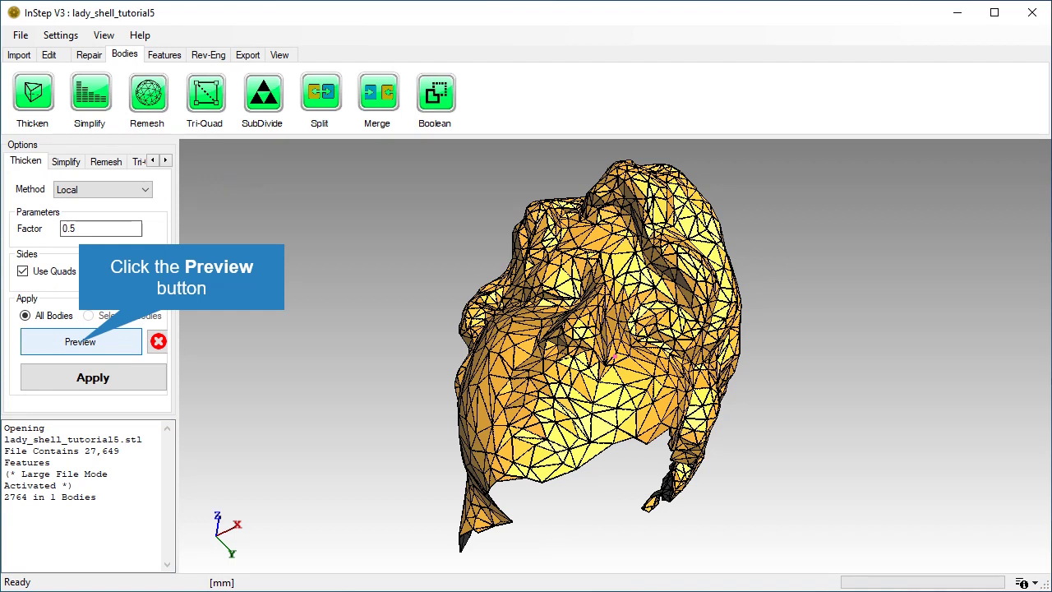
{"action": "left_click", "coordinate": [81, 341]}
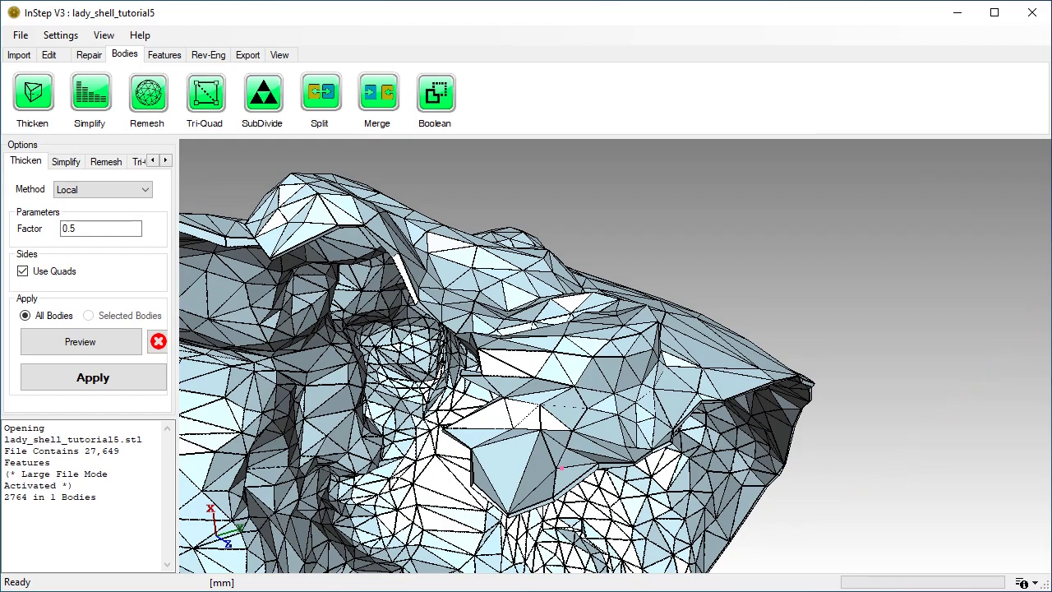
{"action": "left_click_drag", "start_coordinate": [561, 469], "coordinate": [578, 383]}
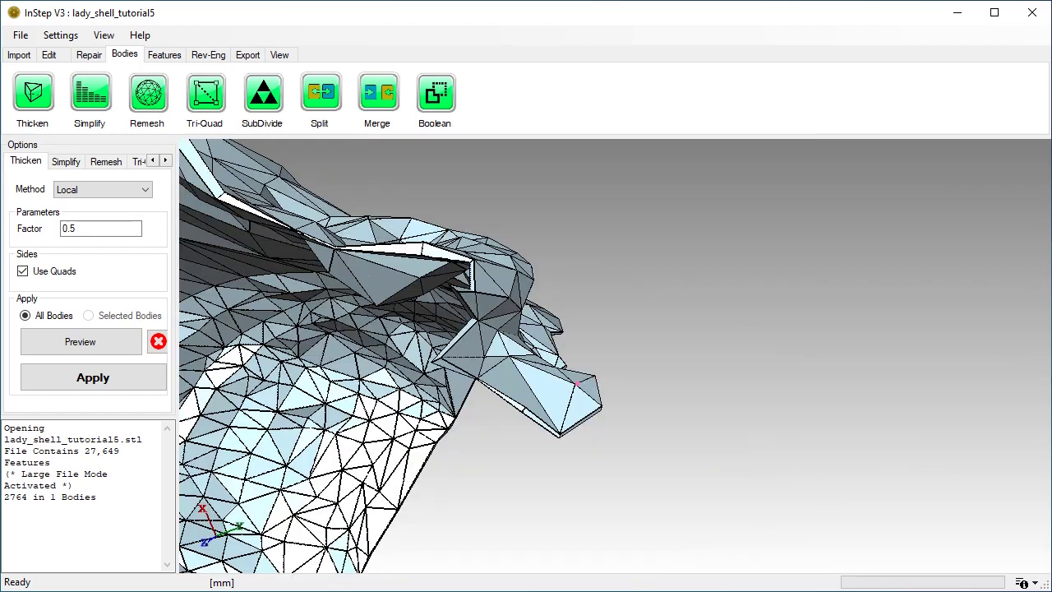
{"action": "scroll", "coordinate": [510, 415], "scroll_direction": "up", "scroll_amount": 3}
{"action": "left_click_drag", "start_coordinate": [730, 313], "coordinate": [656, 453]}
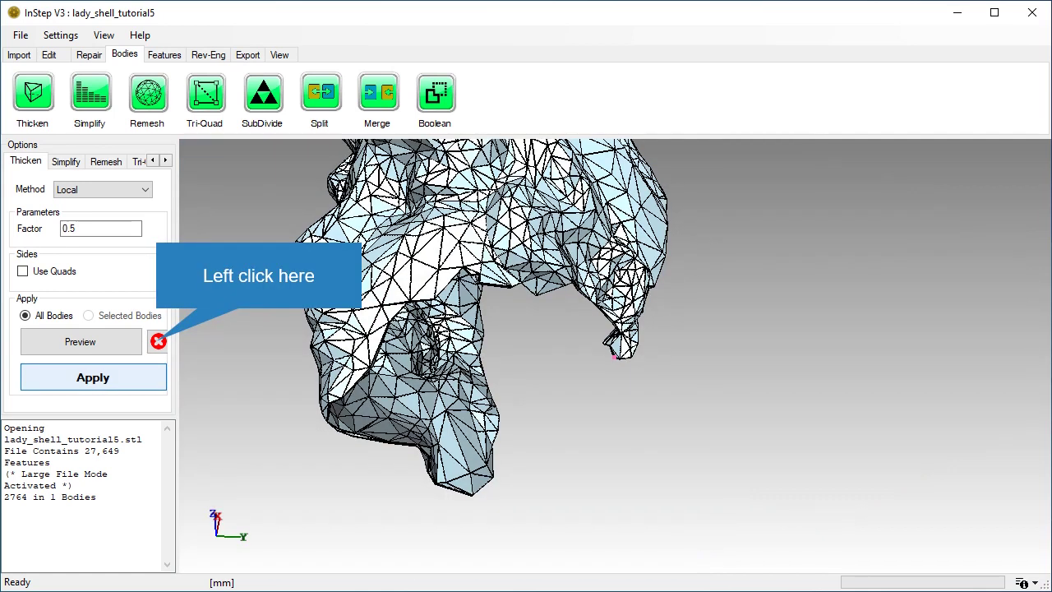
{"action": "left_click", "coordinate": [157, 341]}
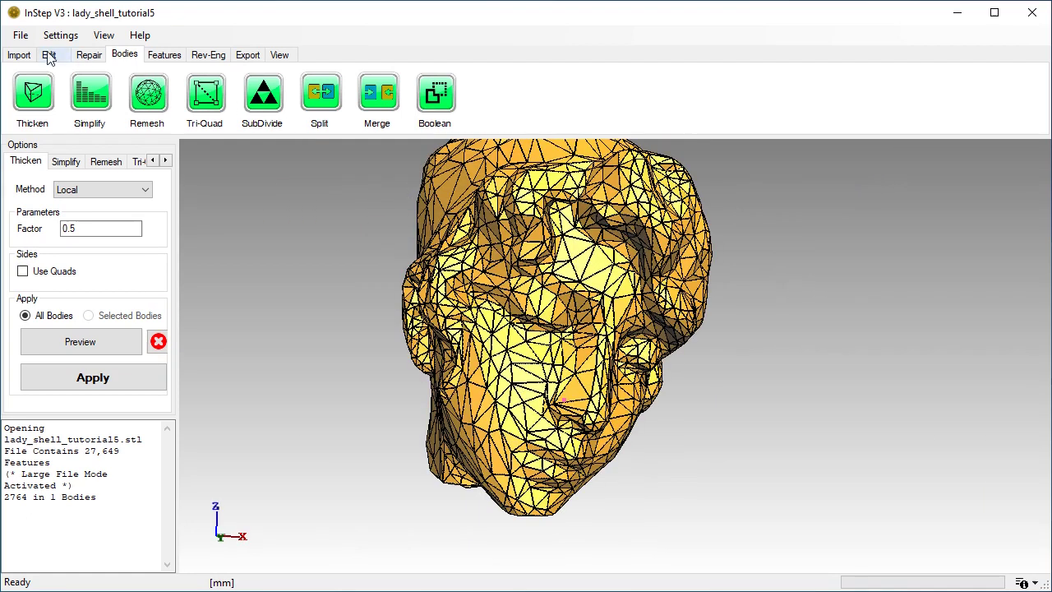
Step: Reload the original lady_shell_tutorial5.stl from the recent files and open the Remesh options
{"action": "left_click", "coordinate": [21, 36]}
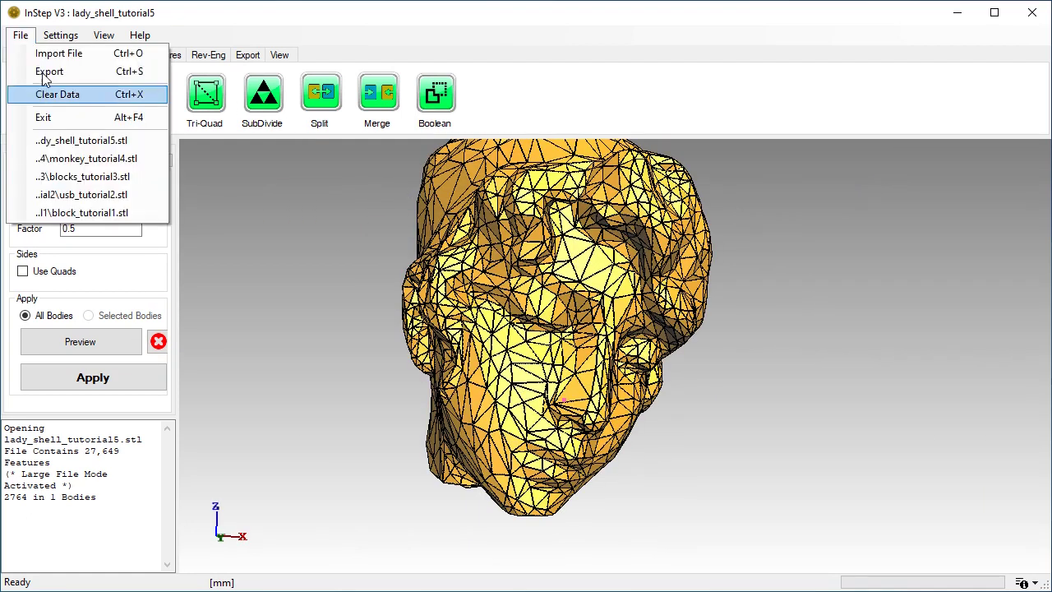
{"action": "left_click", "coordinate": [74, 140]}
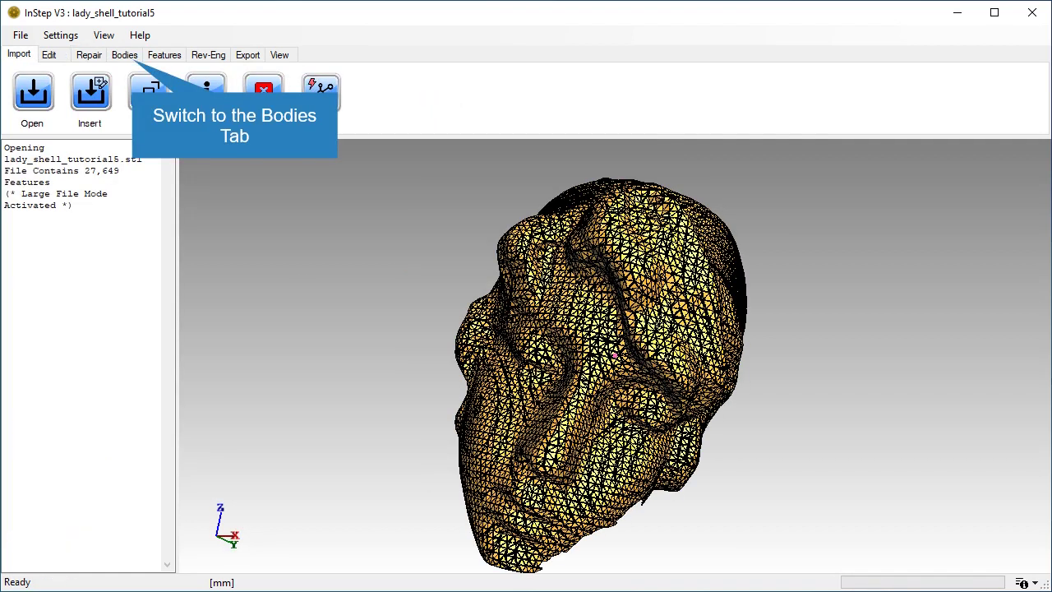
{"action": "left_click", "coordinate": [124, 55]}
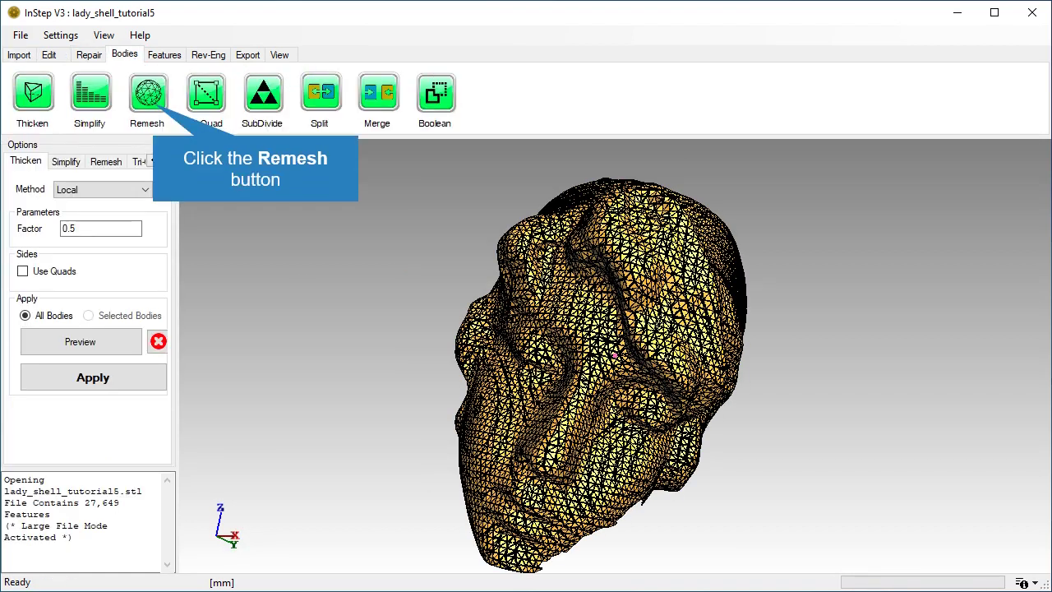
{"action": "left_click", "coordinate": [148, 93]}
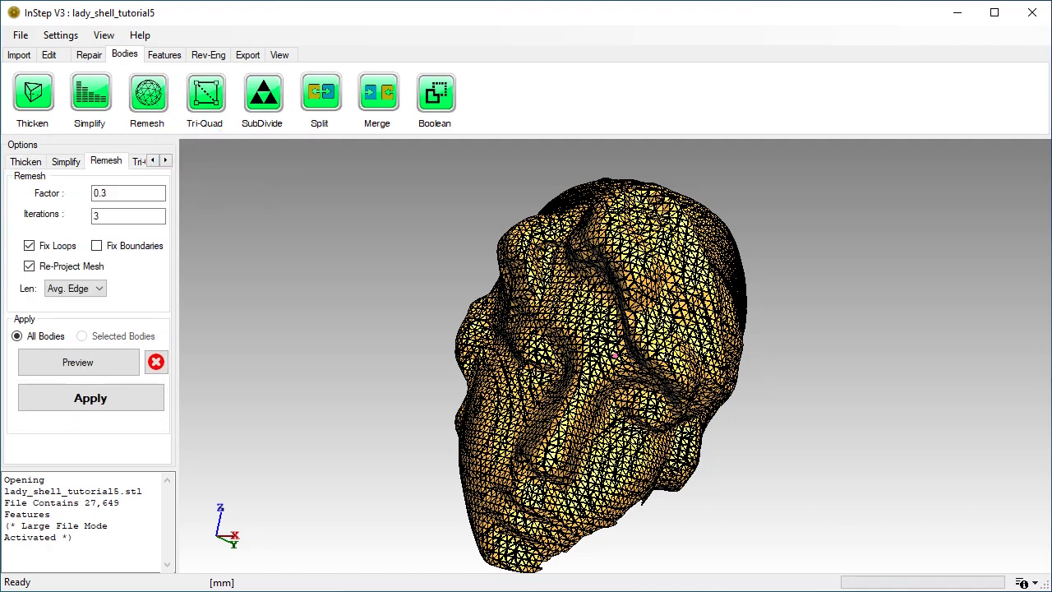
Step: Compare the remesh edge-length options, including Value and Min. Edge, on the reloaded shell
{"action": "middle_click_drag", "start_coordinate": [614, 355], "coordinate": [656, 342]}
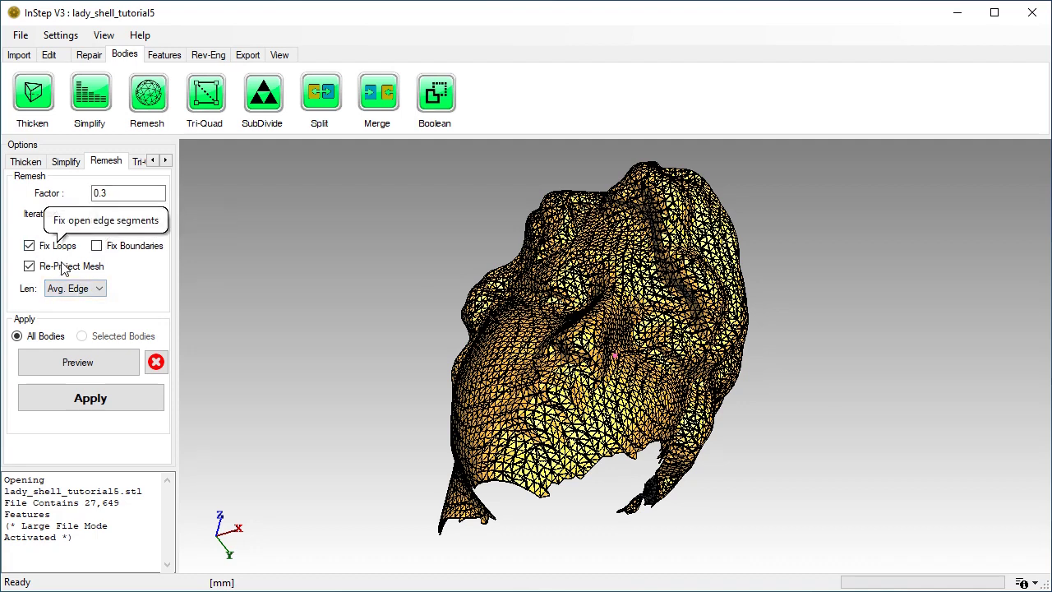
{"action": "left_click", "coordinate": [83, 288]}
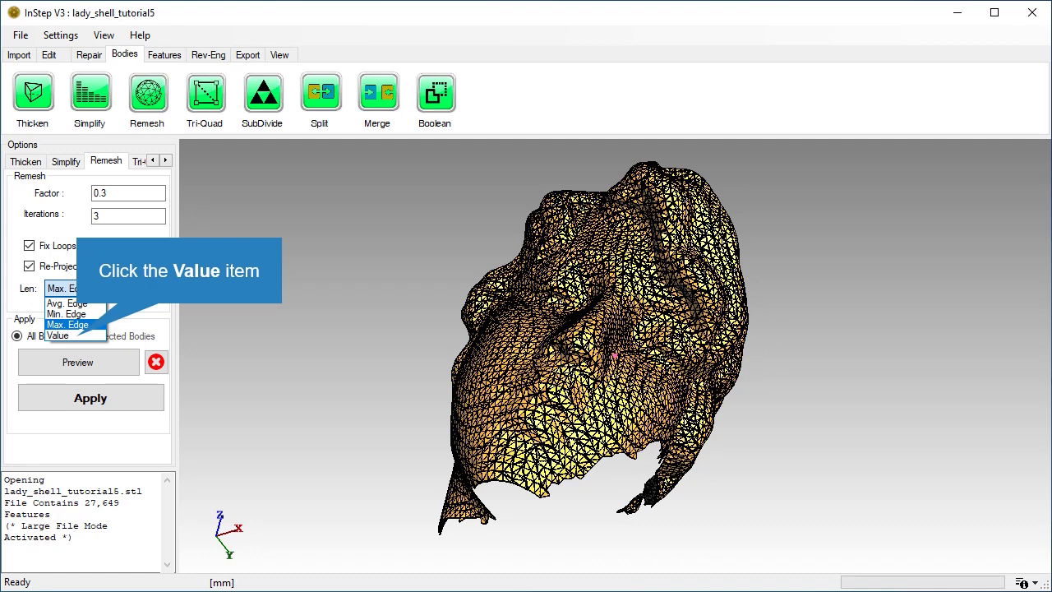
{"action": "left_click", "coordinate": [76, 335]}
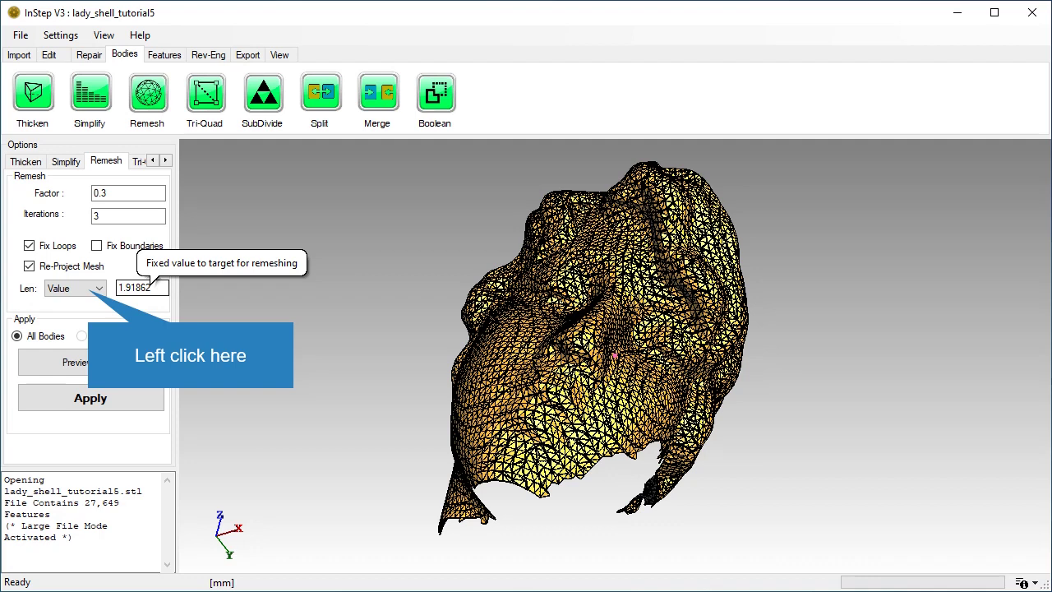
{"action": "left_click", "coordinate": [74, 288]}
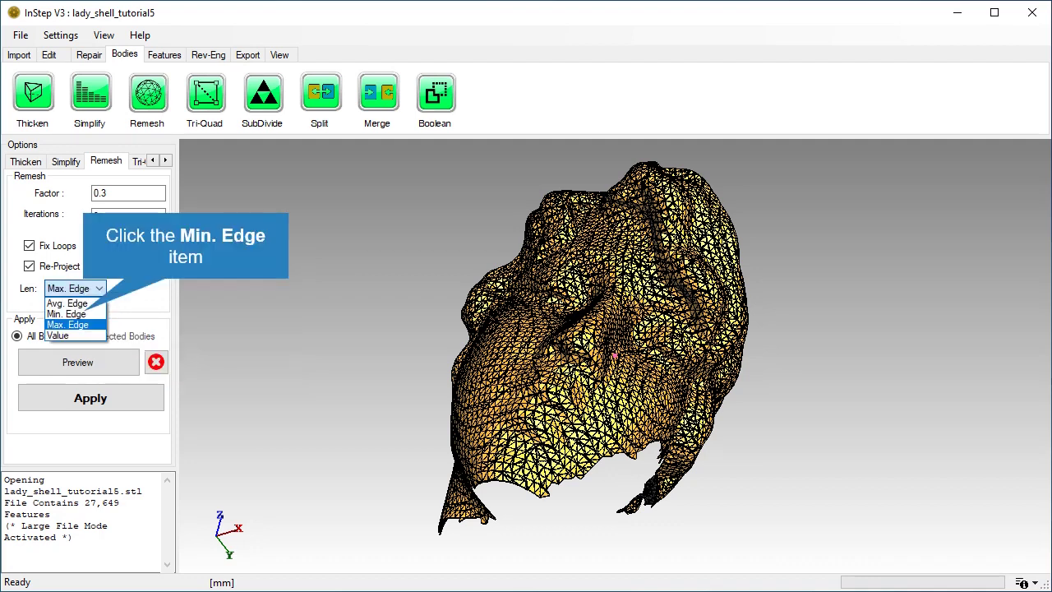
{"action": "left_click", "coordinate": [74, 314]}
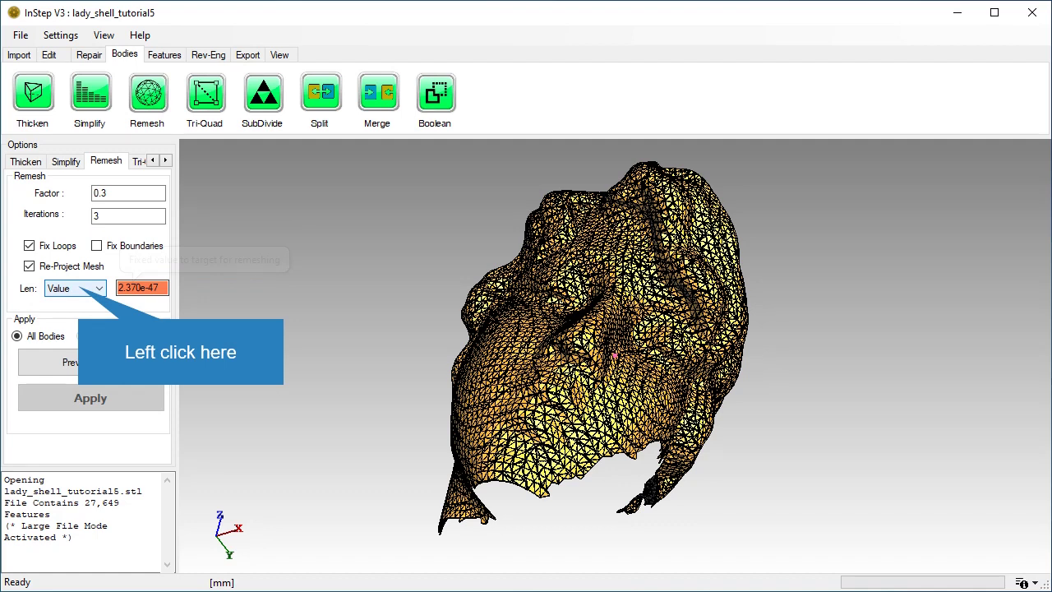
Step: Set the remesh length method to Value with a target edge length of 2
{"action": "left_click", "coordinate": [74, 287]}
{"action": "key", "text": "Down"}
{"action": "key", "text": "Return"}
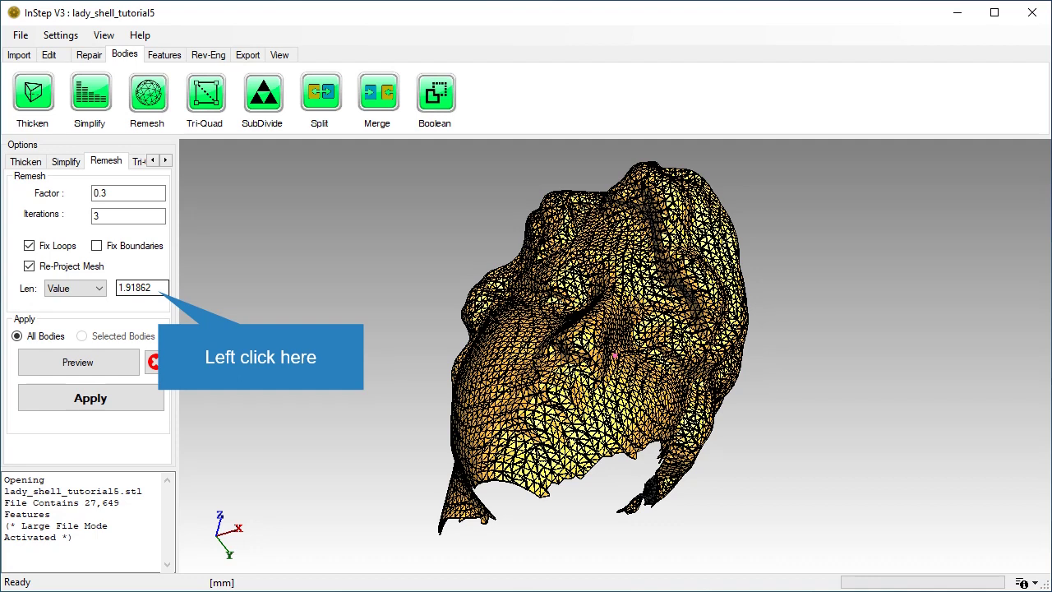
{"action": "left_click", "coordinate": [143, 287]}
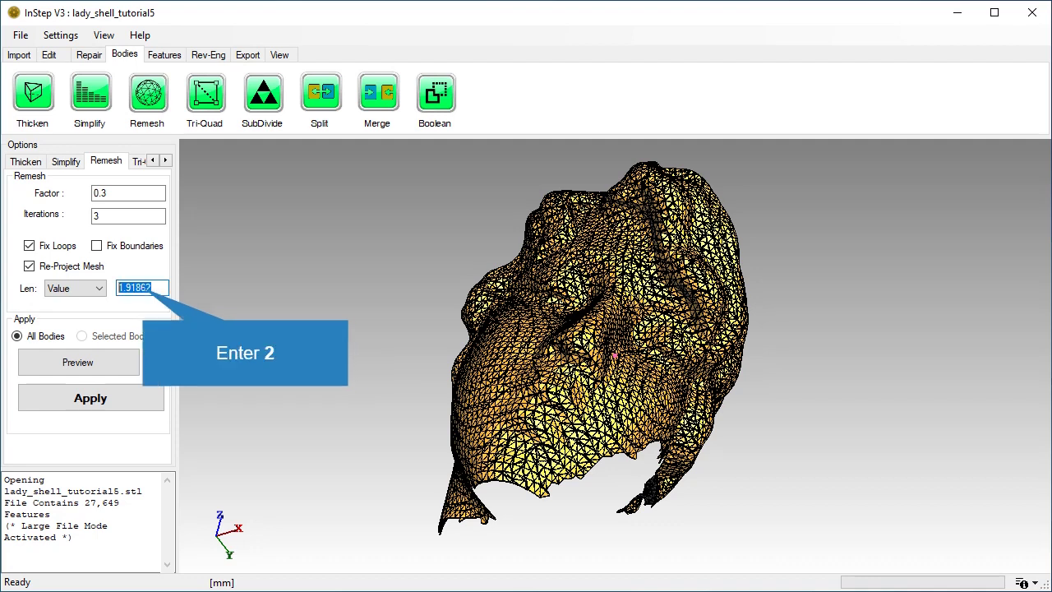
{"action": "type", "text": "2"}
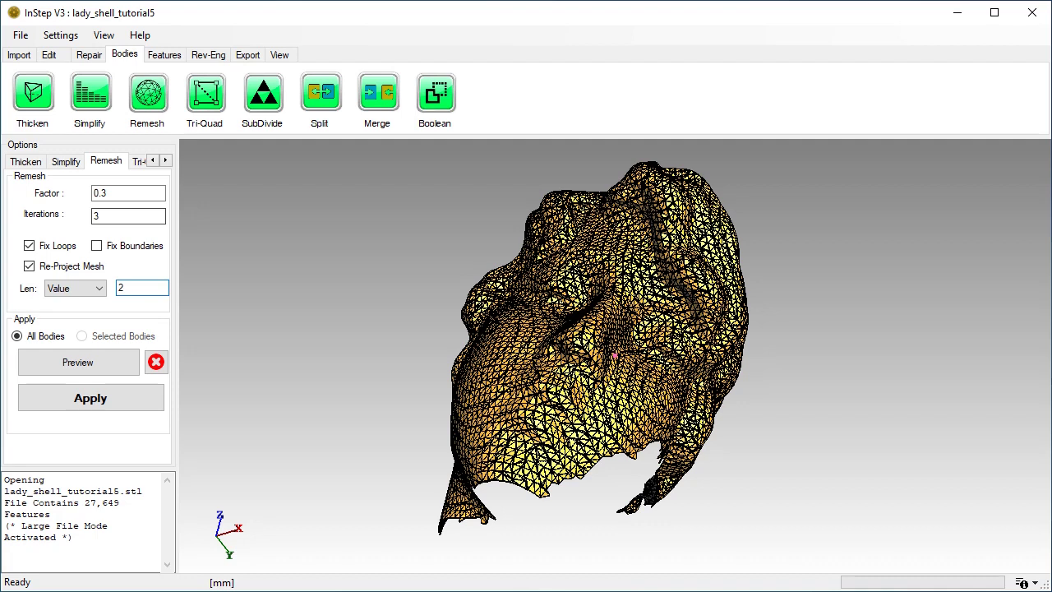
Step: Set the remesh to 5 iterations and a factor of 0.5, preview it on all bodies, and inspect the face and rim
{"action": "left_click", "coordinate": [128, 216]}
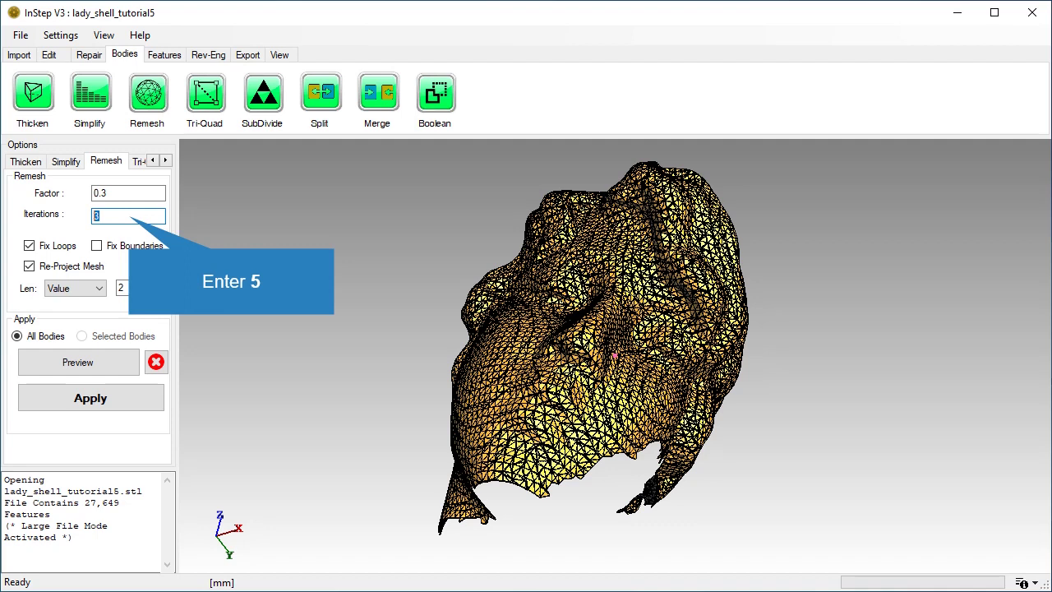
{"action": "type", "text": "5"}
{"action": "left_click_drag", "start_coordinate": [107, 194], "coordinate": [101, 193]}
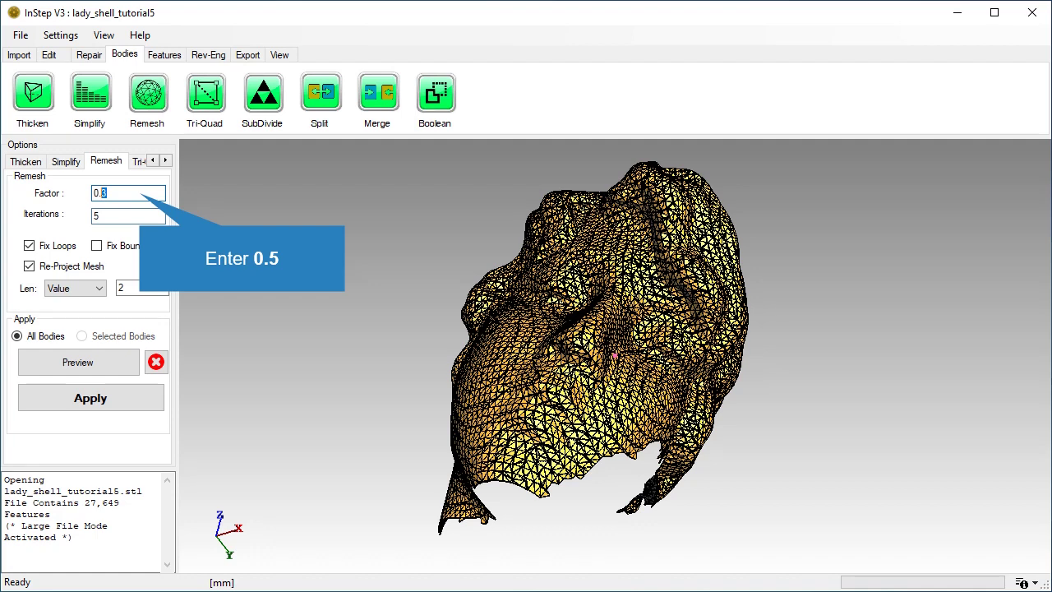
{"action": "type", "text": "5"}
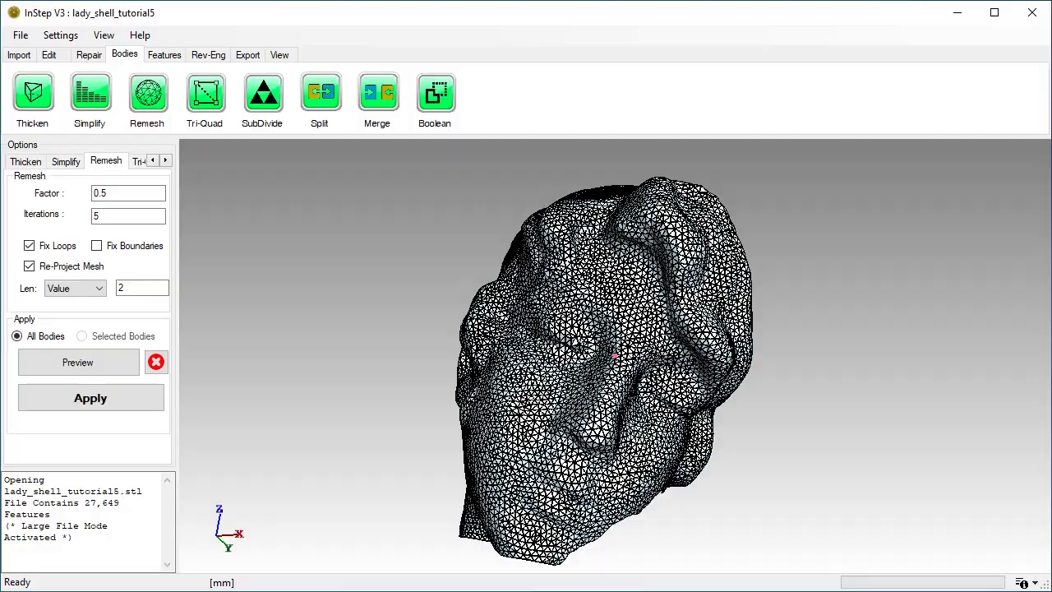
{"action": "scroll", "coordinate": [505, 391], "scroll_direction": "up", "scroll_amount": 4}
{"action": "middle_click_drag", "start_coordinate": [543, 389], "coordinate": [521, 179]}
{"action": "middle_click_drag", "start_coordinate": [516, 406], "coordinate": [445, 400]}
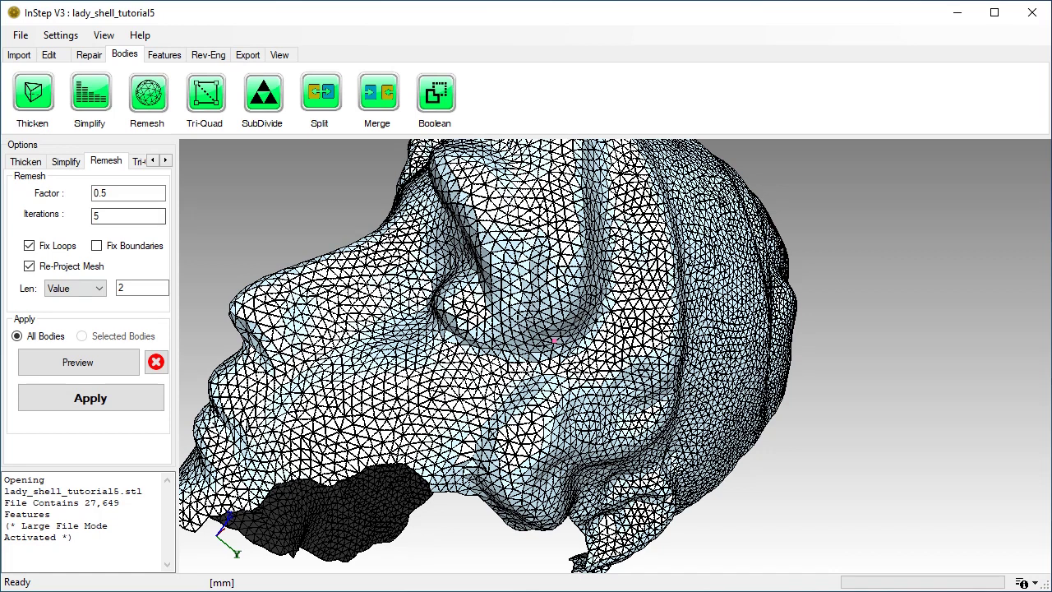
Step: Set the remesh edge length to 3, preview the coarser mesh, and inspect it on the face
{"action": "double_click", "coordinate": [122, 287]}
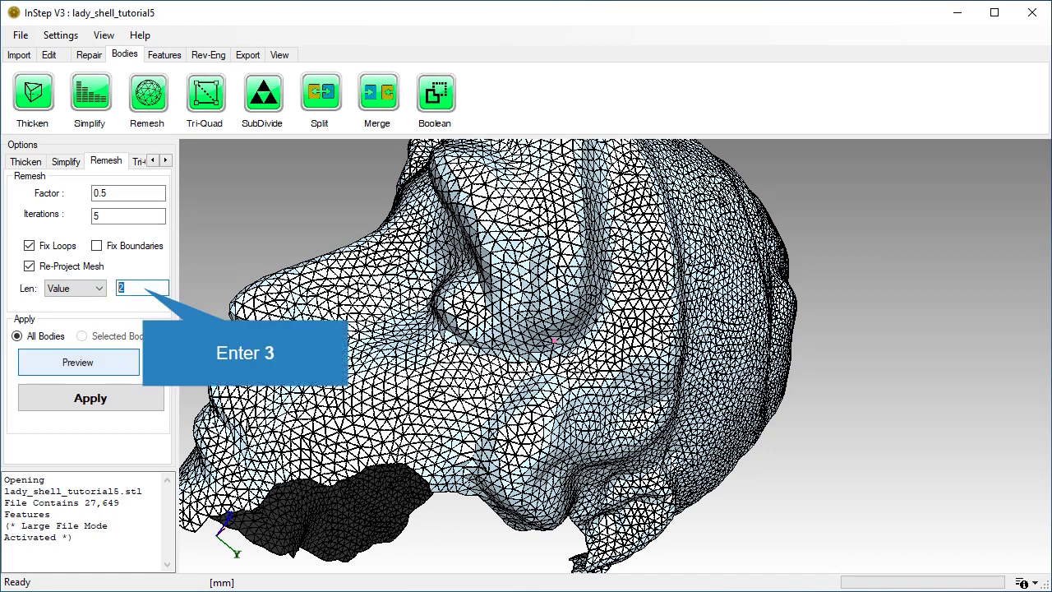
{"action": "type", "text": "3"}
{"action": "left_click", "coordinate": [78, 361]}
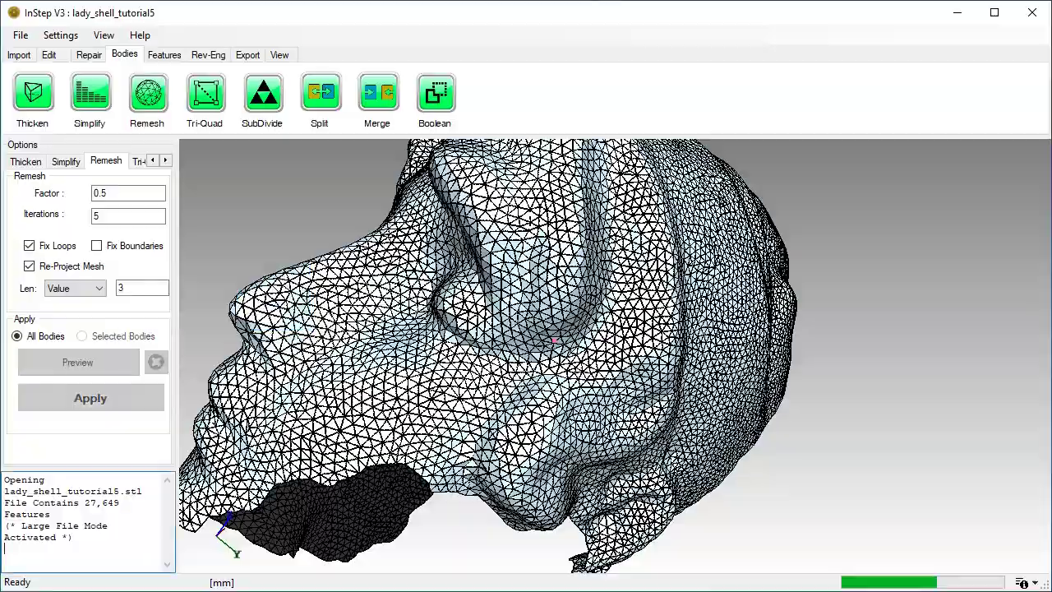
{"action": "middle_click_drag", "start_coordinate": [268, 334], "coordinate": [542, 385]}
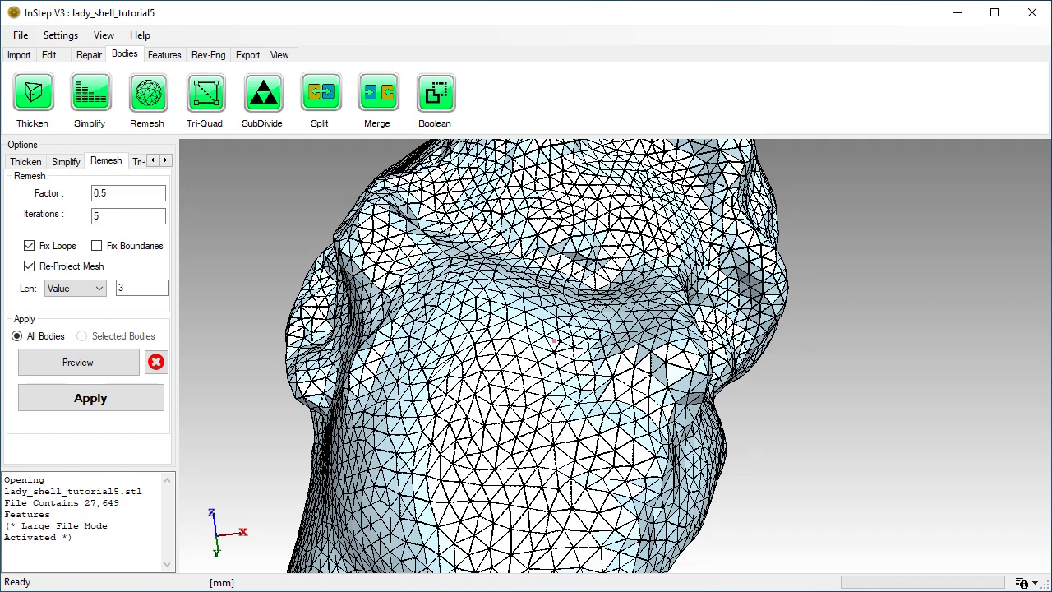
Step: Set the remesh edge length to 1.5 and preview the finer mesh on all bodies
{"action": "double_click", "coordinate": [121, 287]}
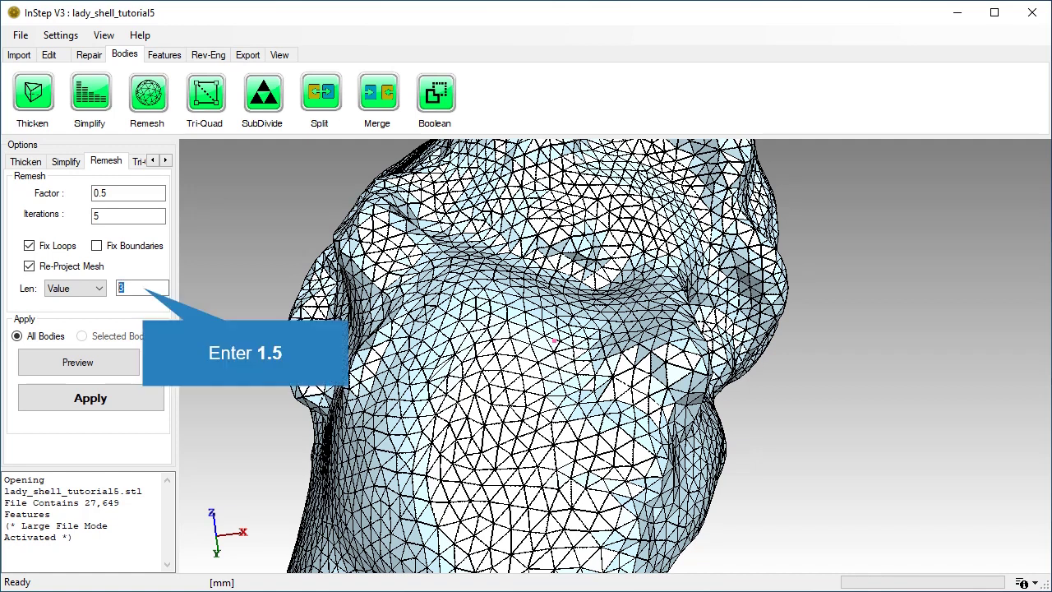
{"action": "type", "text": "1.5"}
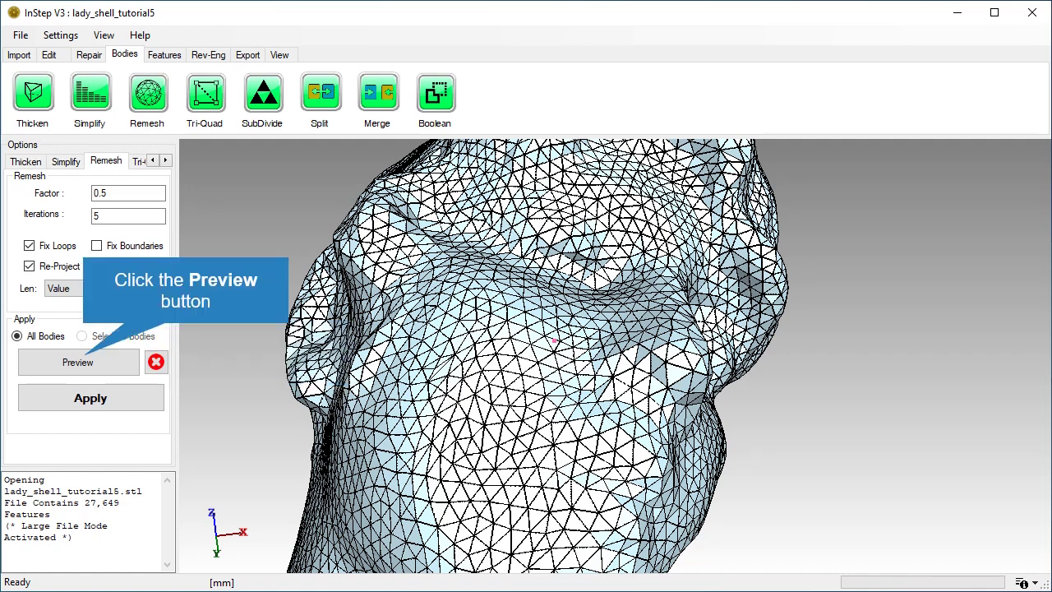
{"action": "left_click", "coordinate": [78, 362]}
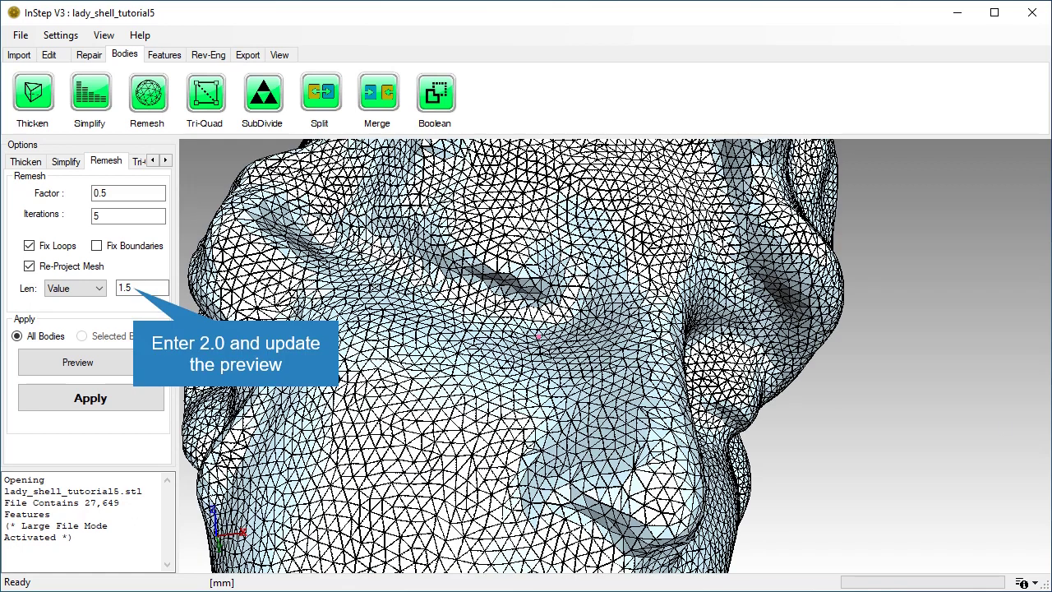
Step: Return the remesh edge length to 2 and update the preview
{"action": "double_click", "coordinate": [134, 289]}
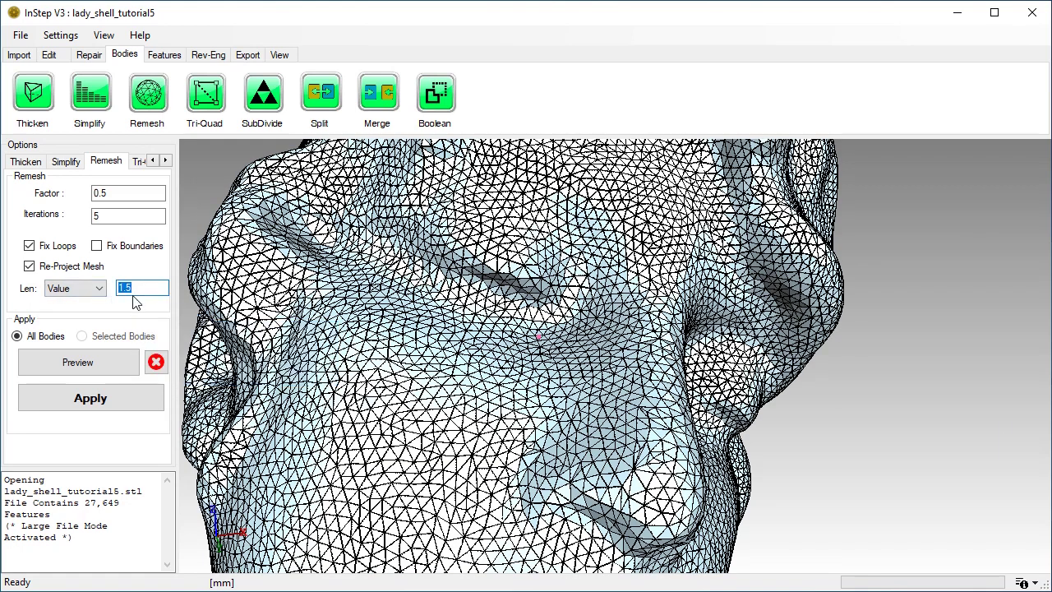
{"action": "type", "text": "2"}
{"action": "left_click", "coordinate": [78, 363]}
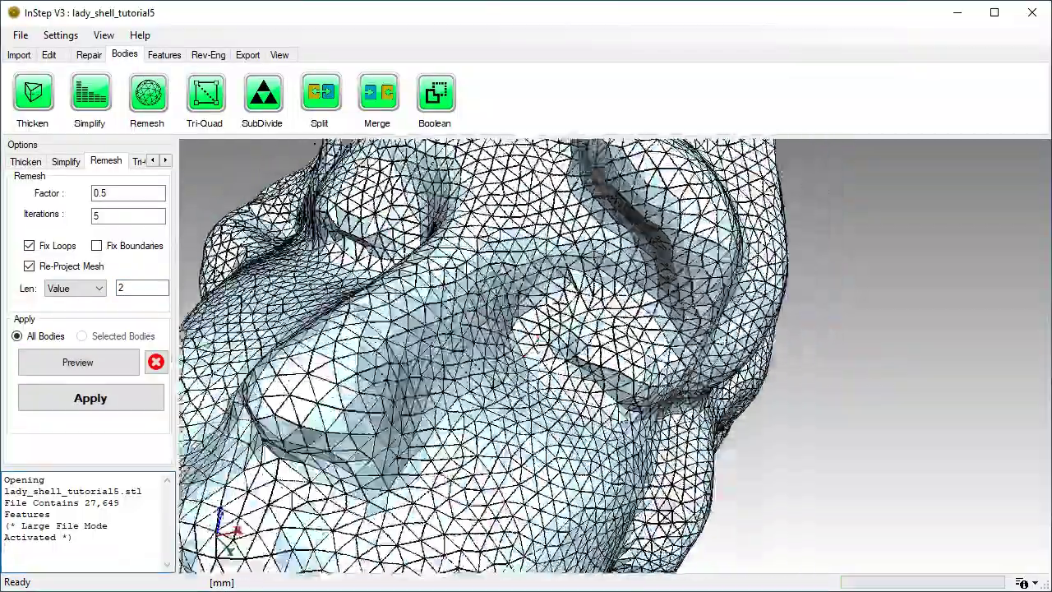
Step: Enable Fix Boundaries for the remesh and preview the result on all bodies along the shell's open rim
{"action": "middle_click_drag", "start_coordinate": [665, 516], "coordinate": [573, 358]}
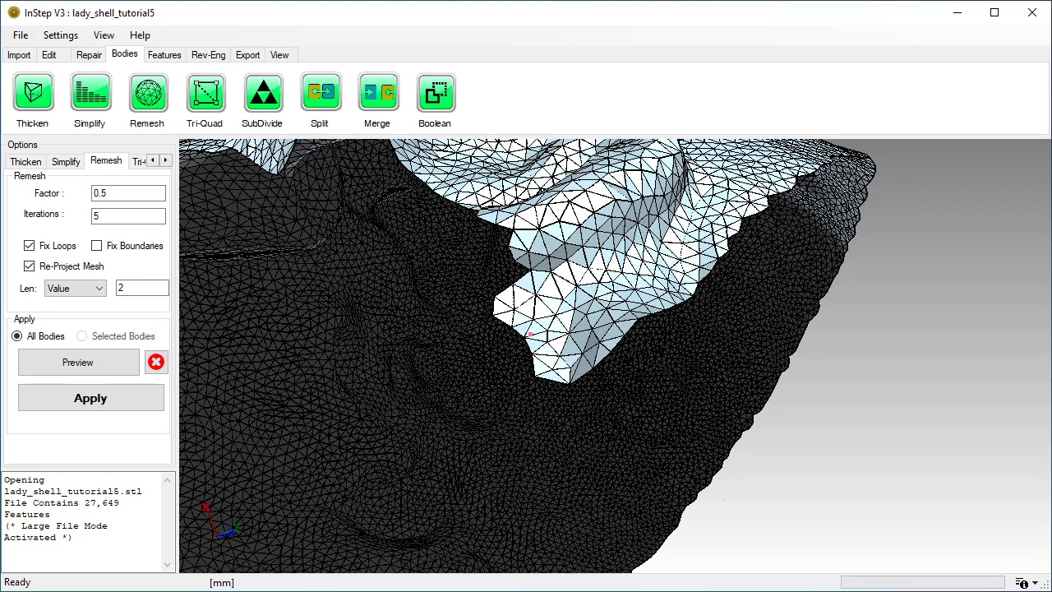
{"action": "scroll", "coordinate": [575, 379], "scroll_direction": "up", "scroll_amount": 2}
{"action": "left_click", "coordinate": [97, 247]}
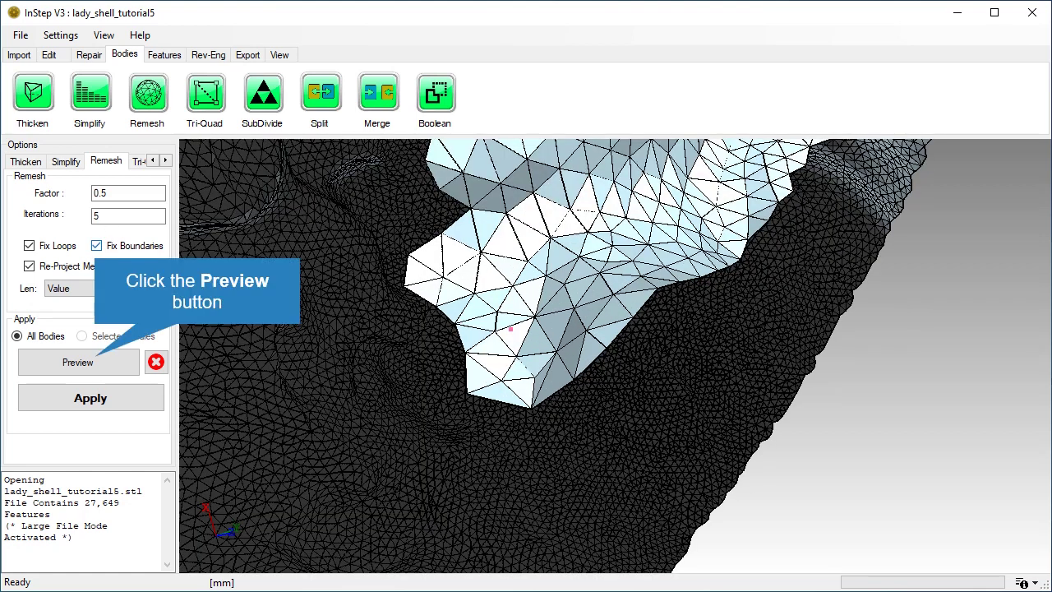
{"action": "left_click", "coordinate": [78, 362]}
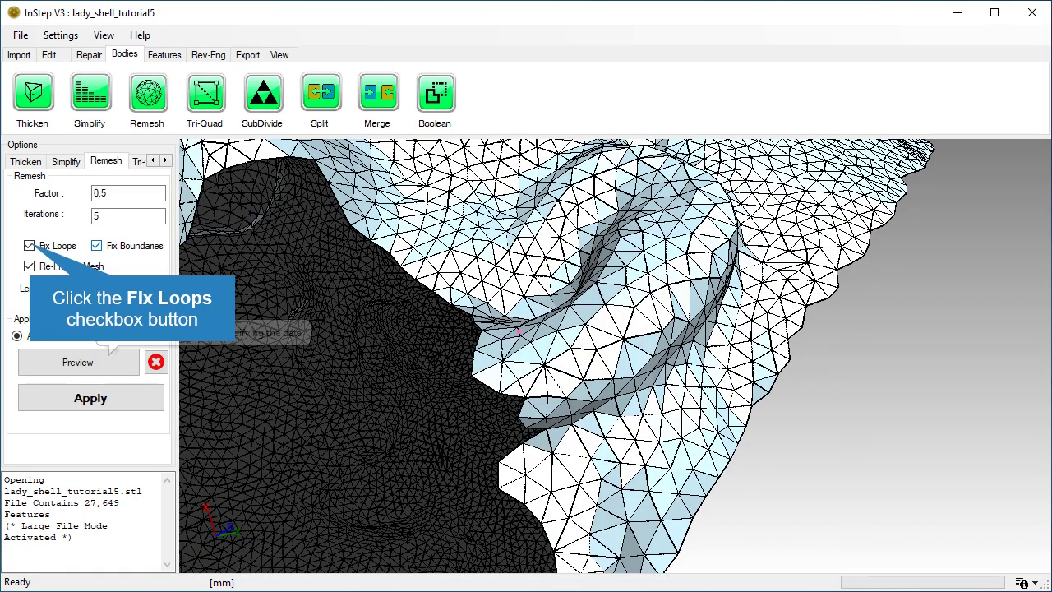
Step: Turn off Fix Loops and preview the remesh first with Fix Boundaries off, and again with it on
{"action": "left_click", "coordinate": [29, 246]}
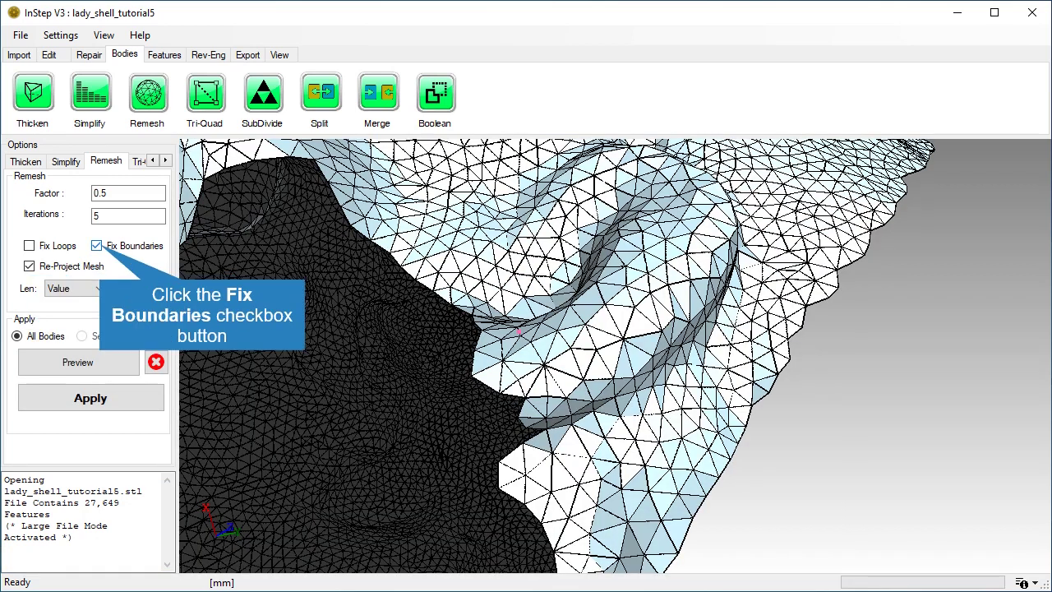
{"action": "left_click", "coordinate": [97, 245]}
{"action": "left_click", "coordinate": [78, 361]}
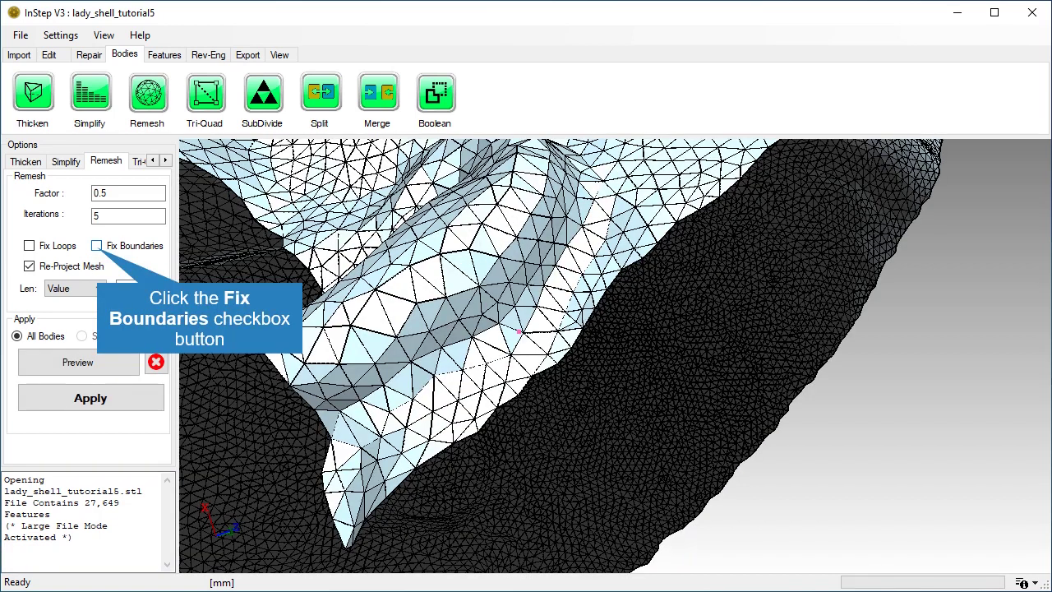
{"action": "left_click", "coordinate": [97, 246]}
{"action": "left_click", "coordinate": [78, 362]}
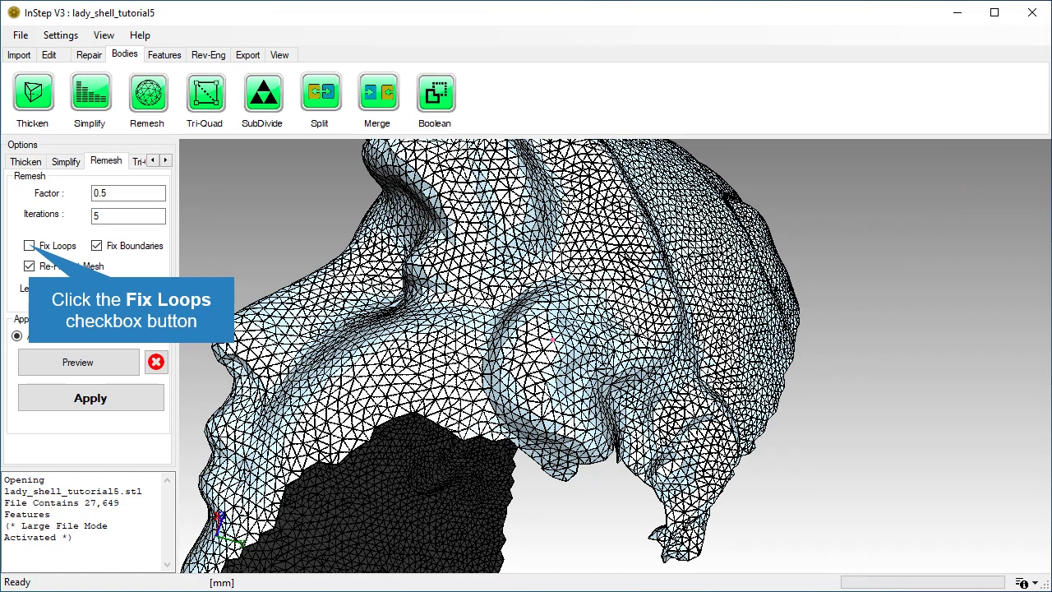
Step: Enable Fix Loops, disable Fix Boundaries, preview the remesh on the face and apply it to all bodies
{"action": "left_click", "coordinate": [29, 245]}
{"action": "left_click", "coordinate": [97, 245]}
{"action": "left_click", "coordinate": [78, 362]}
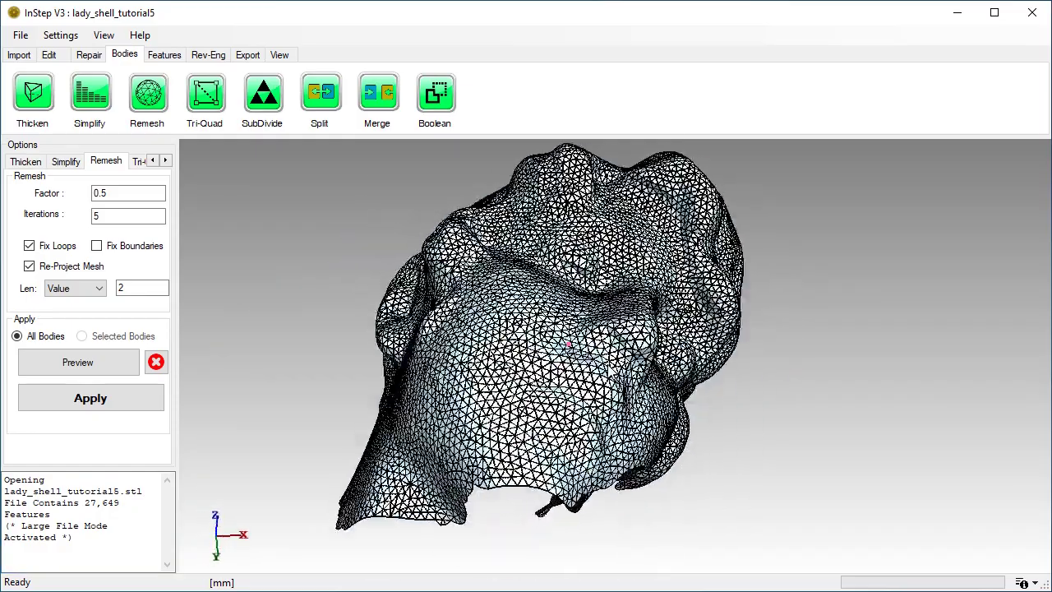
{"action": "mouse_move", "coordinate": [553, 339]}
{"action": "middle_mouse_down"}
{"action": "mouse_move", "coordinate": [575, 362]}
{"action": "mouse_move", "coordinate": [559, 349]}
{"action": "mouse_move", "coordinate": [568, 344]}
{"action": "middle_mouse_up"}
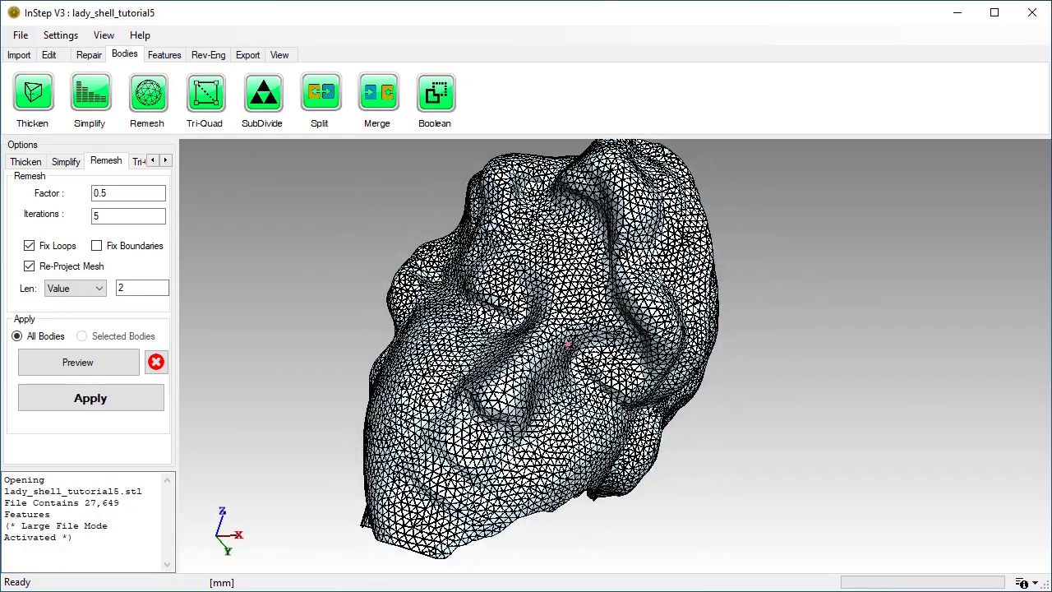
{"action": "scroll", "coordinate": [590, 383], "scroll_direction": "up", "scroll_amount": 2}
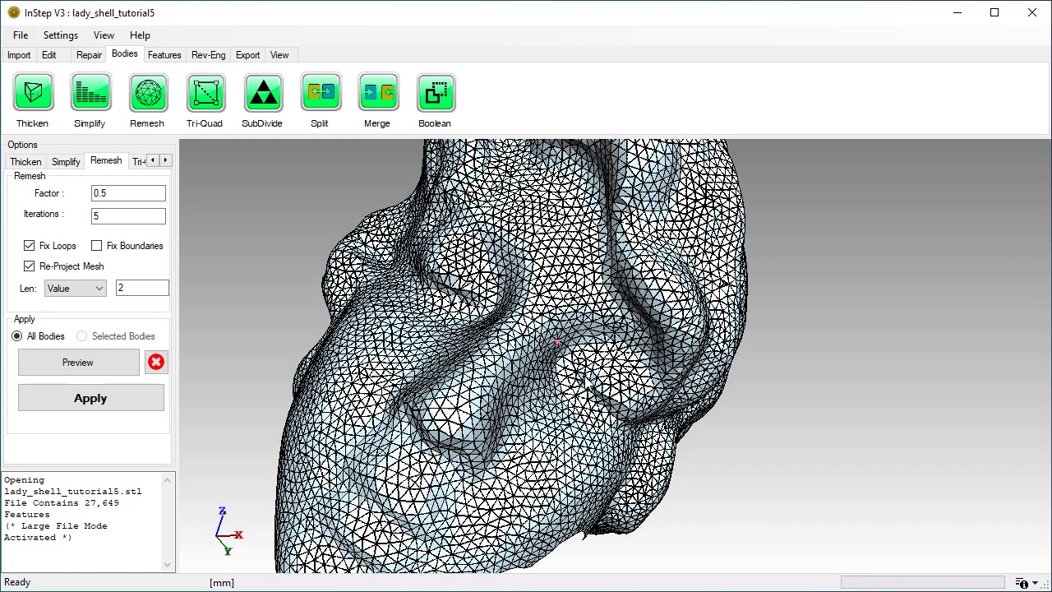
{"action": "left_click", "coordinate": [94, 399]}
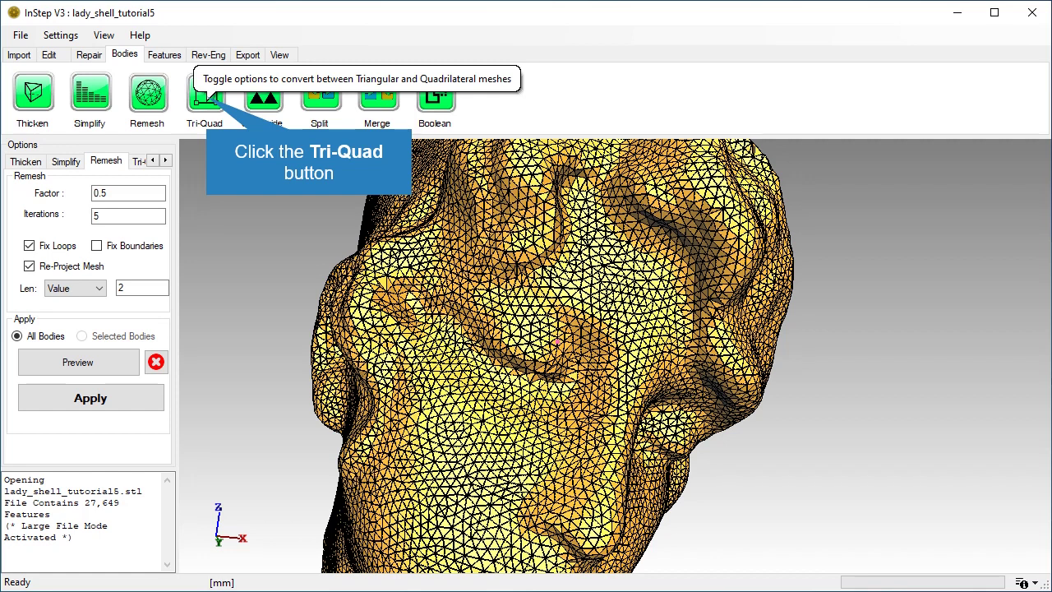
Step: Preview a Tri-Quad conversion of all bodies with the Quad Dominant option and inspect the mesh on the face
{"action": "left_click", "coordinate": [204, 92]}
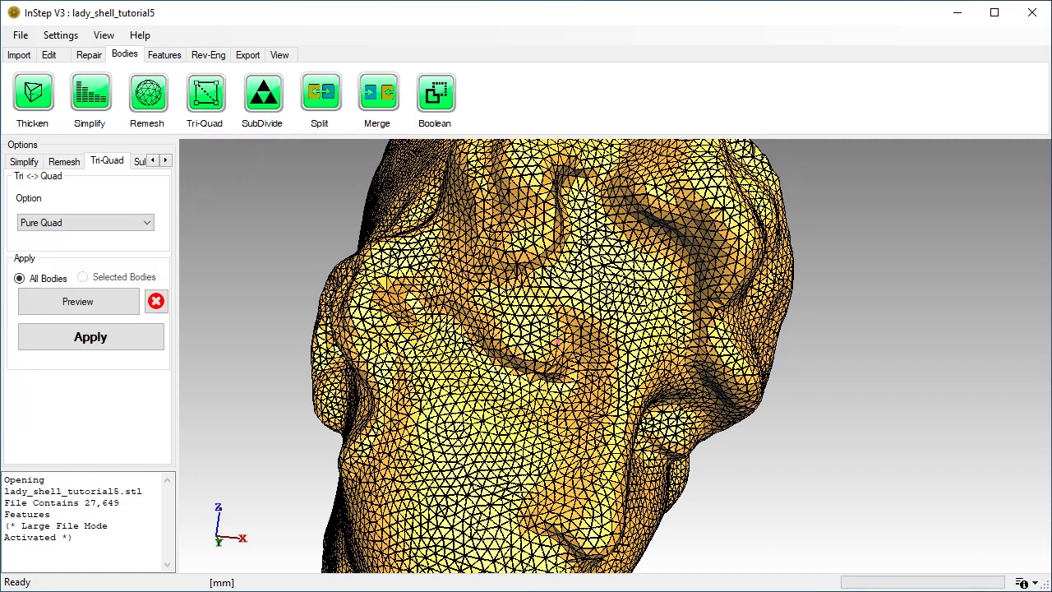
{"action": "left_click", "coordinate": [85, 222]}
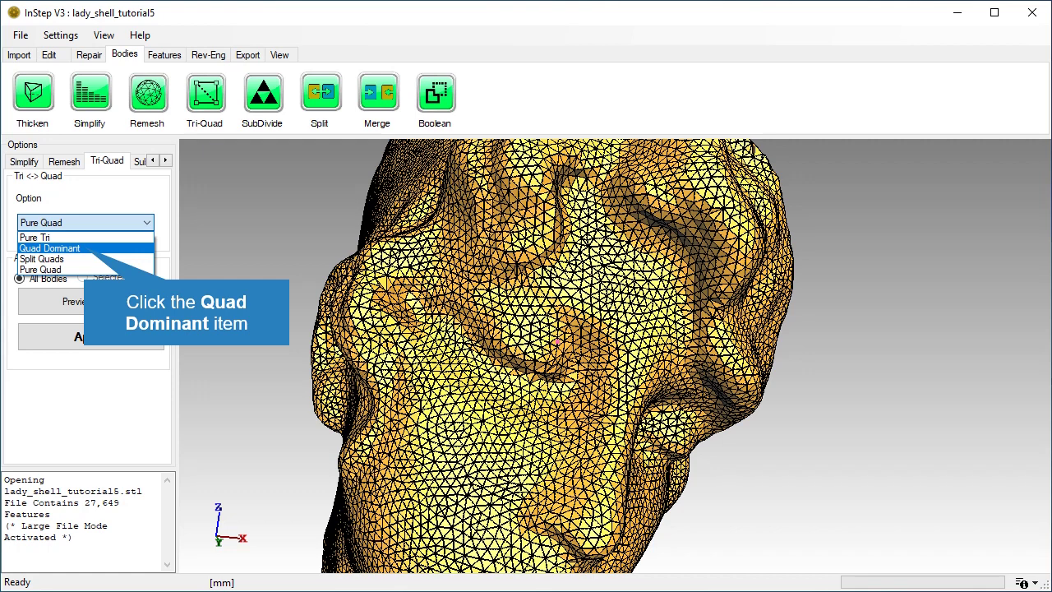
{"action": "left_click", "coordinate": [49, 247]}
{"action": "left_click", "coordinate": [78, 301]}
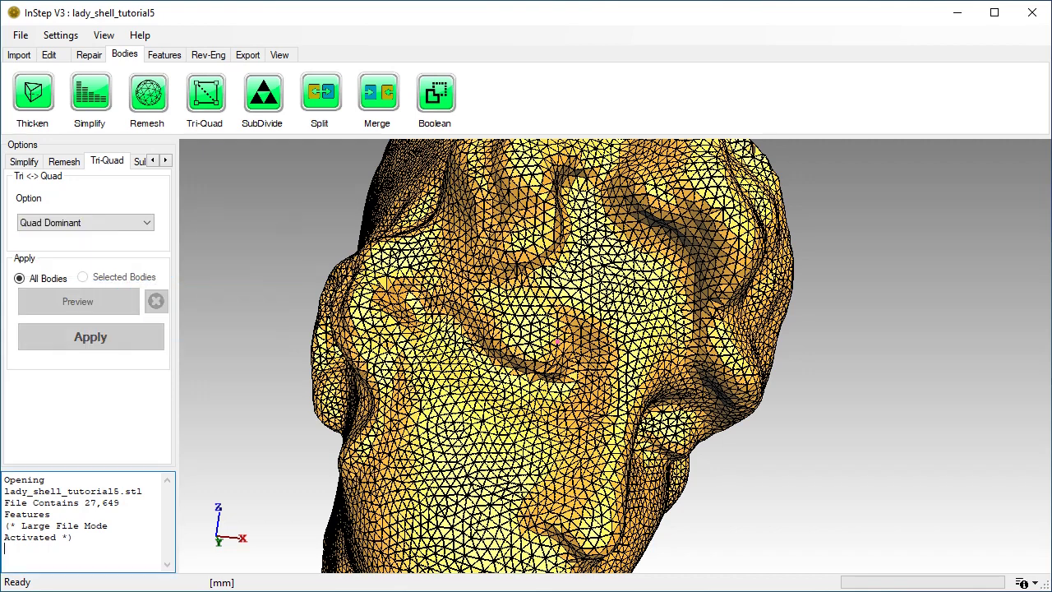
{"action": "middle_click_drag", "start_coordinate": [452, 436], "coordinate": [515, 439]}
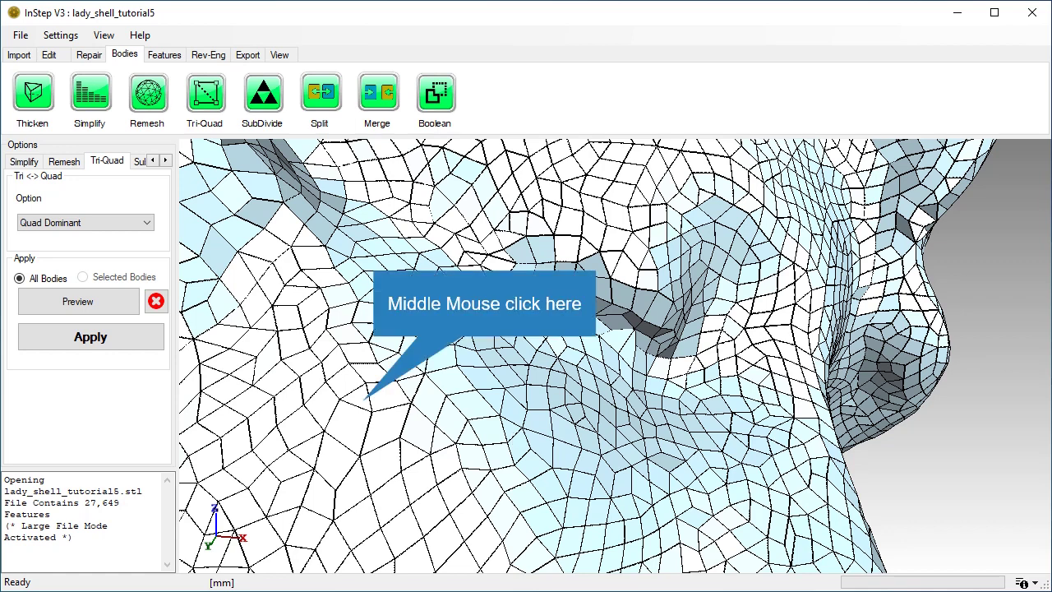
{"action": "middle_click", "coordinate": [359, 398]}
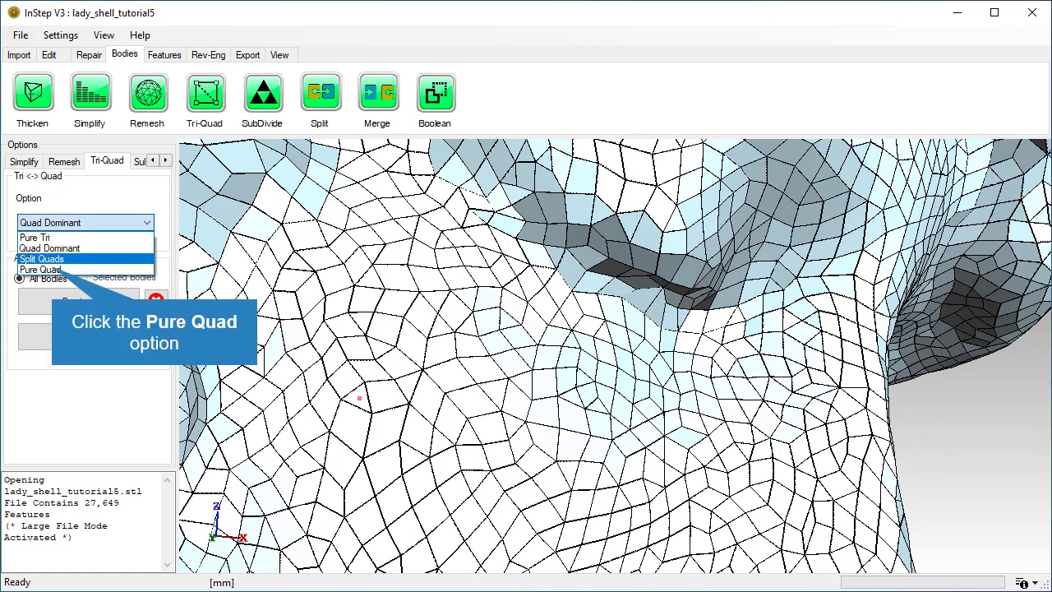
Step: Switch the Tri-Quad conversion to Pure Quad, preview it on all bodies and inspect the face mesh
{"action": "left_click", "coordinate": [40, 269]}
{"action": "left_click", "coordinate": [78, 301]}
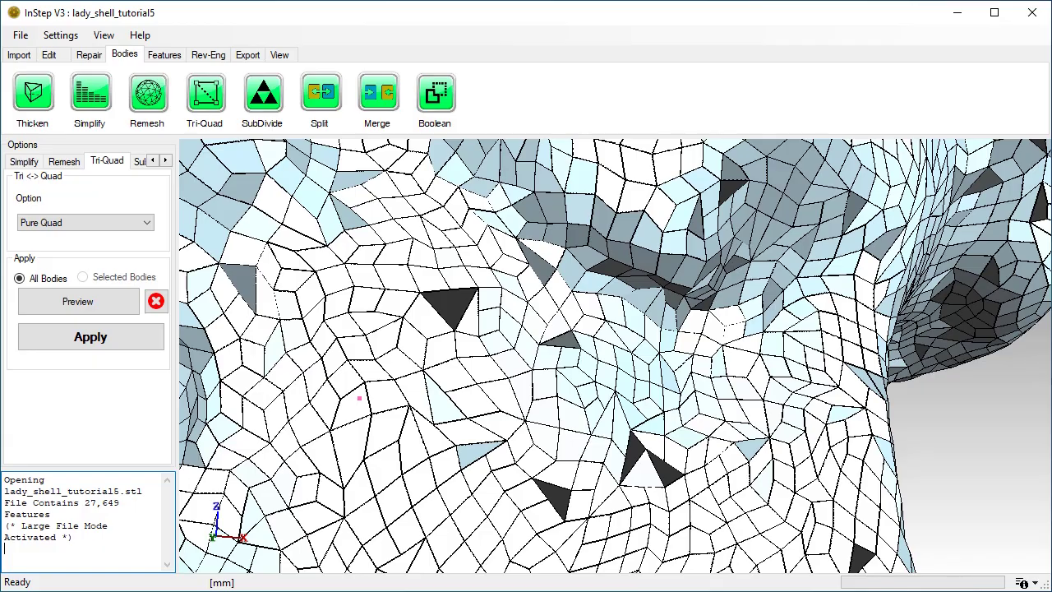
{"action": "middle_click_drag", "start_coordinate": [359, 397], "coordinate": [383, 394]}
{"action": "left_click_drag", "start_coordinate": [386, 401], "coordinate": [371, 454]}
Step: Preview the Tri-Quad conversion with the Split Quads option, inspect the face, and remove the preview
{"action": "left_click", "coordinate": [85, 222]}
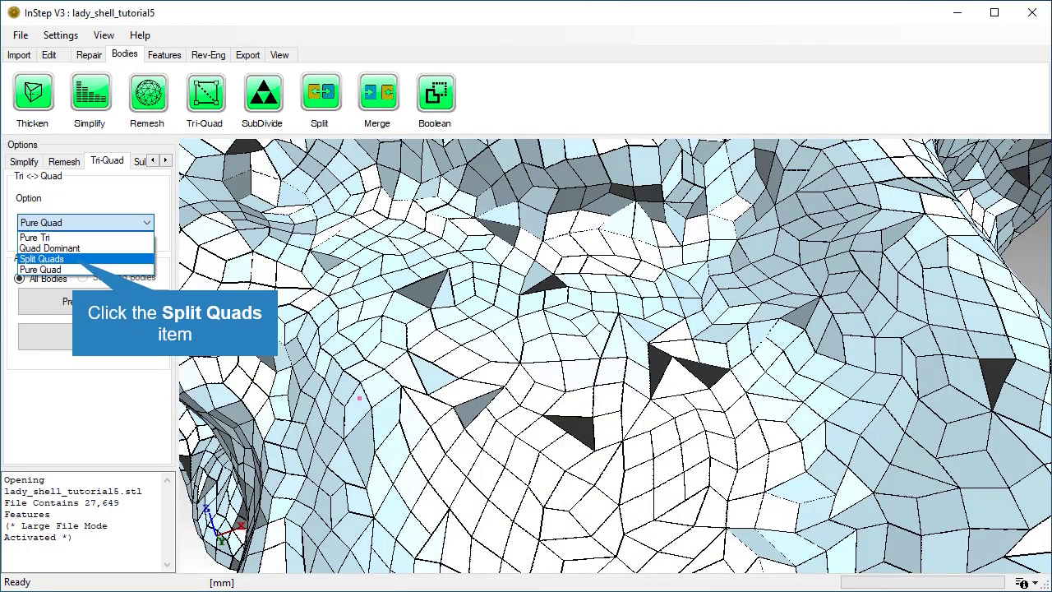
{"action": "left_click", "coordinate": [41, 259]}
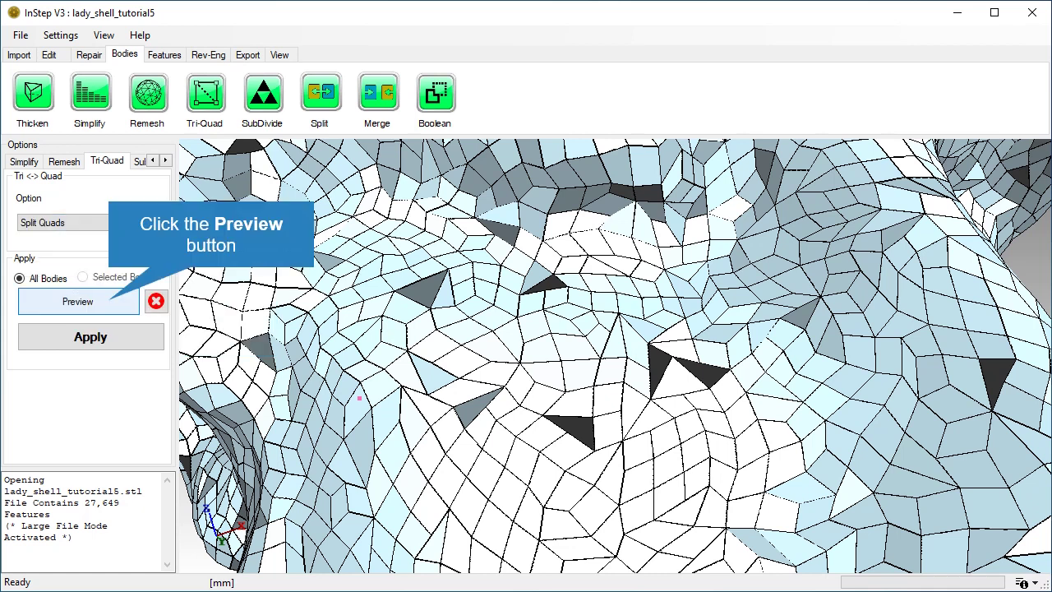
{"action": "left_click", "coordinate": [77, 301]}
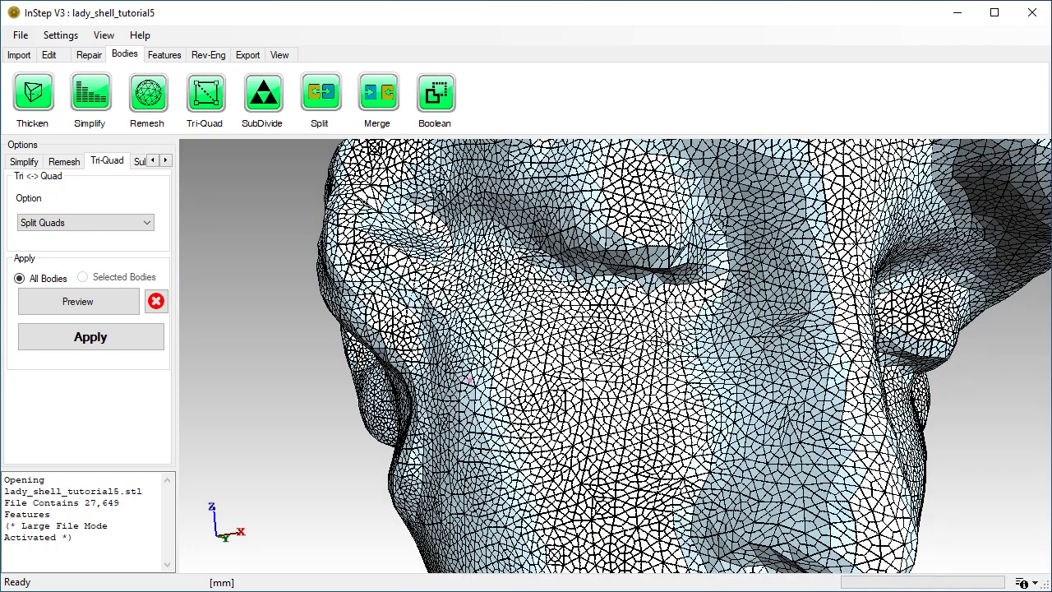
{"action": "scroll", "coordinate": [615, 356], "scroll_direction": "down", "scroll_amount": 2}
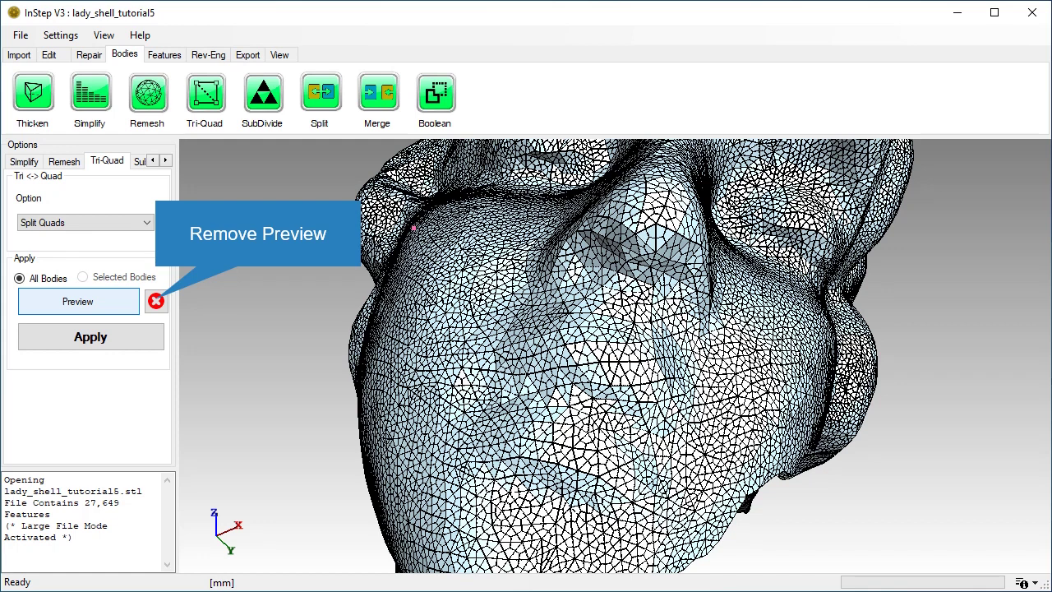
{"action": "left_click", "coordinate": [155, 301]}
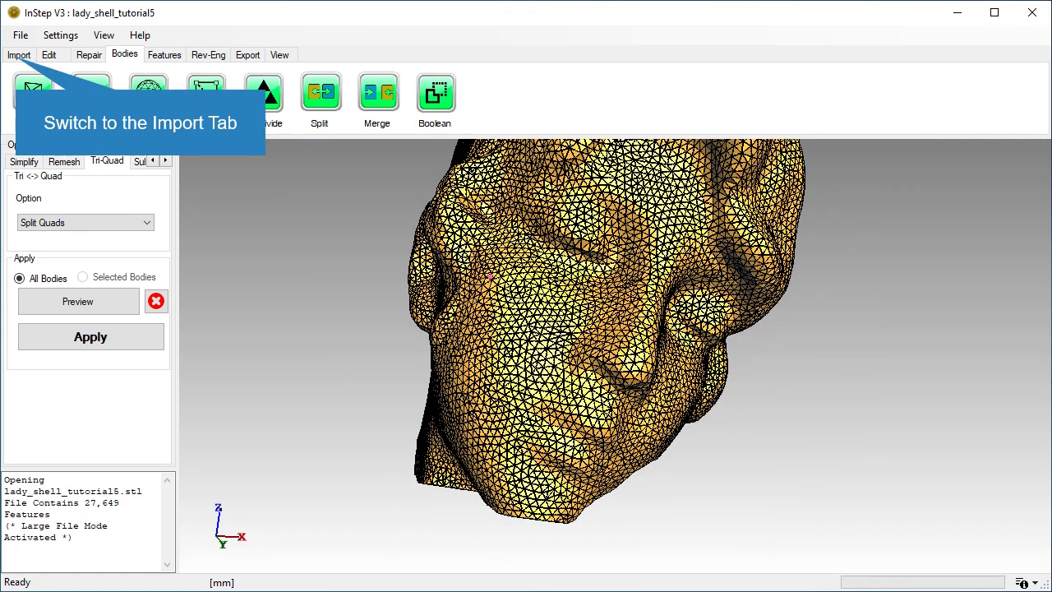
Step: Open bust_female_tutorial5.stl from the tutorial5 folder
{"action": "left_click", "coordinate": [18, 55]}
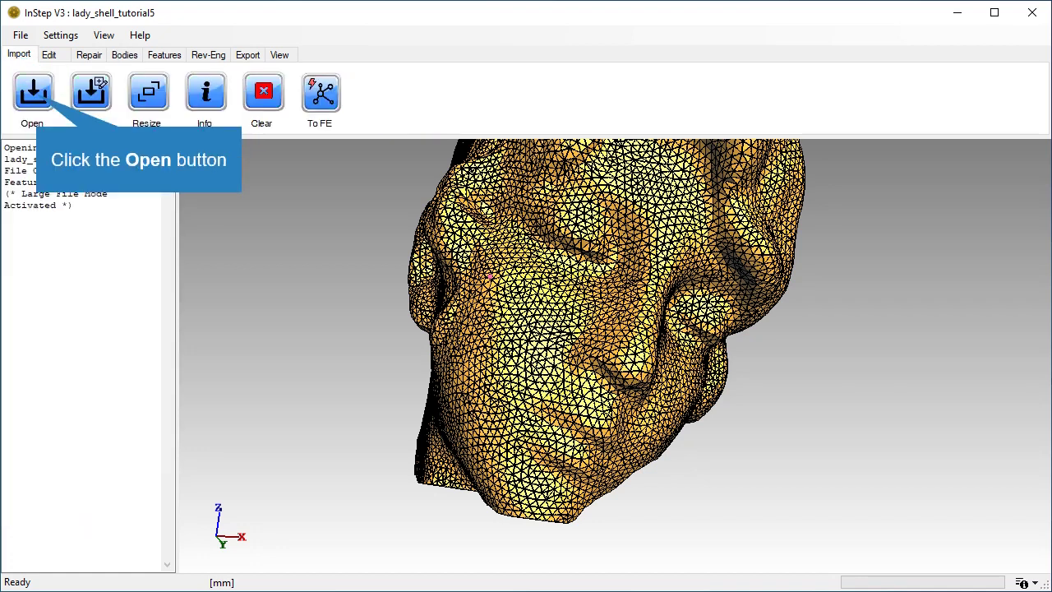
{"action": "left_click", "coordinate": [32, 92]}
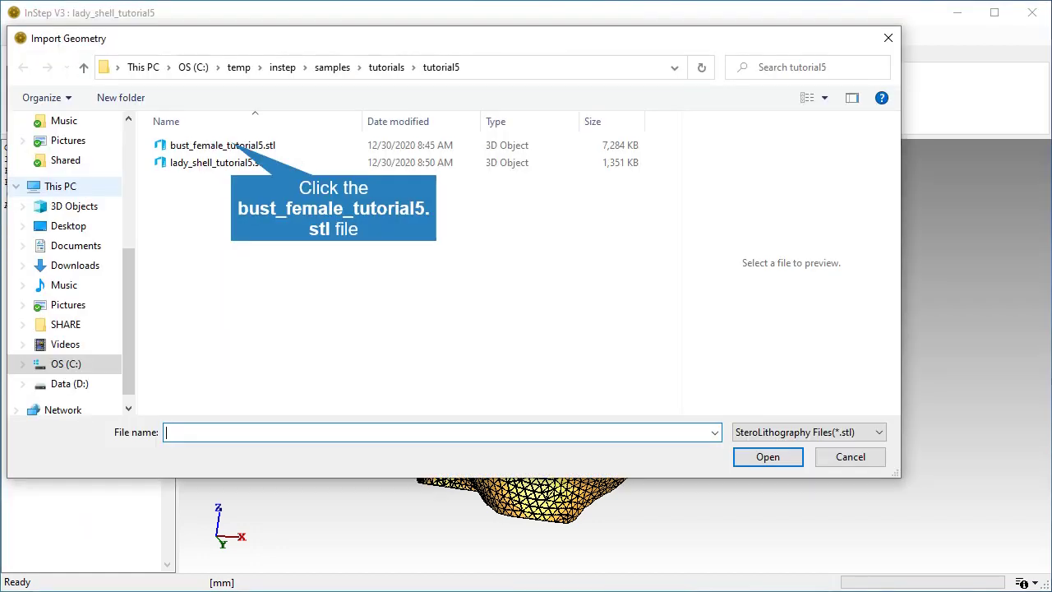
{"action": "left_click", "coordinate": [235, 146]}
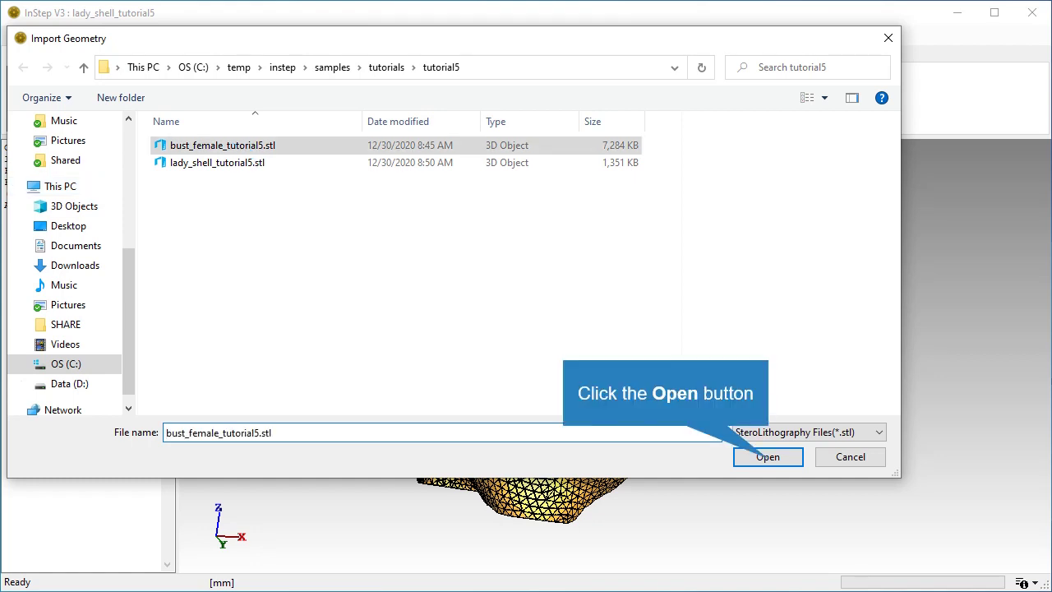
{"action": "left_click", "coordinate": [768, 457]}
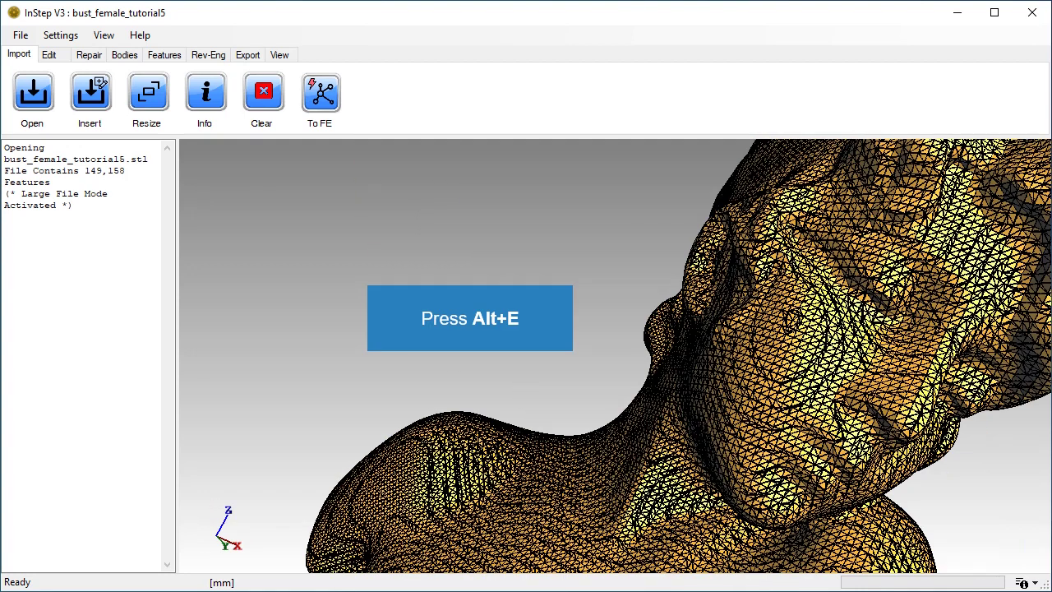
Step: Hide the mesh edges on the female bust and bring the whole figure into view
{"action": "key", "text": "alt+e"}
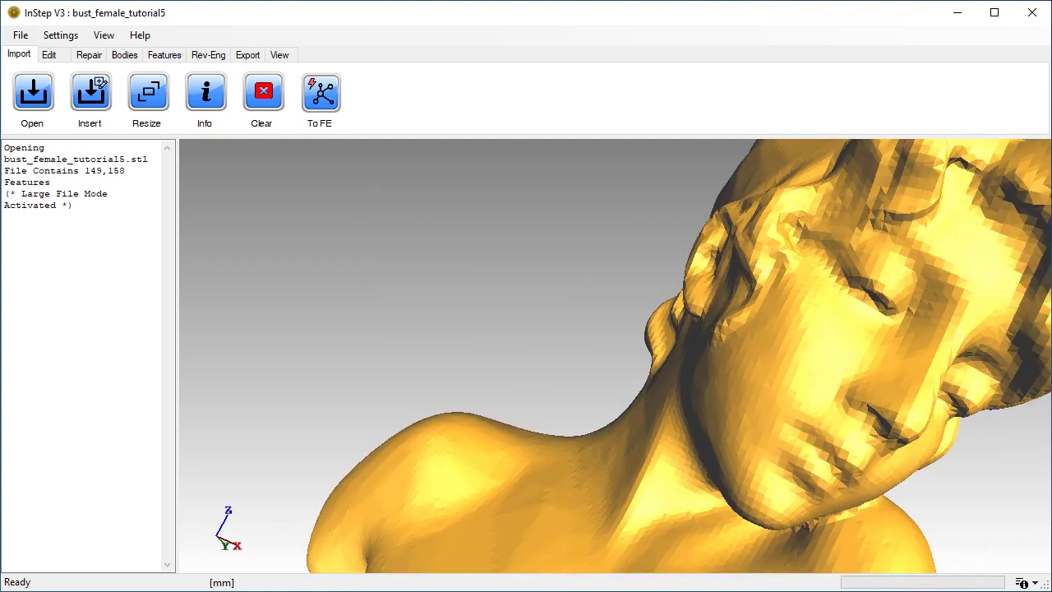
{"action": "mouse_move", "coordinate": [641, 568]}
{"action": "middle_mouse_down"}
{"action": "mouse_move", "coordinate": [615, 376]}
{"action": "mouse_move", "coordinate": [636, 377]}
{"action": "middle_mouse_up"}
{"action": "scroll", "coordinate": [611, 378], "scroll_direction": "down", "scroll_amount": 3}
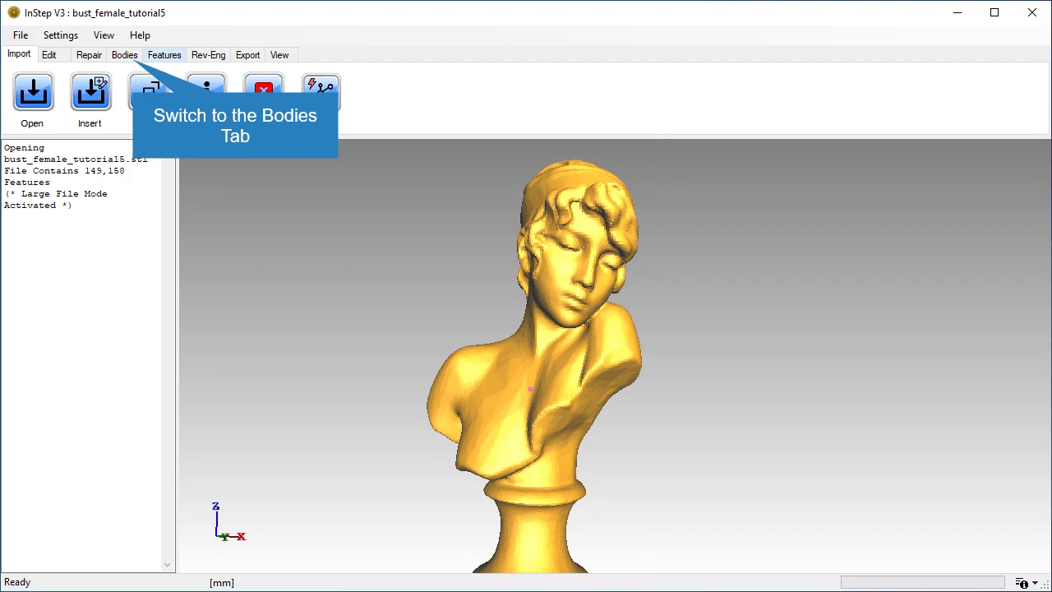
Step: Preview simplifying all bodies of the bust with the Absolute size method and a target size of 5000
{"action": "left_click", "coordinate": [124, 55]}
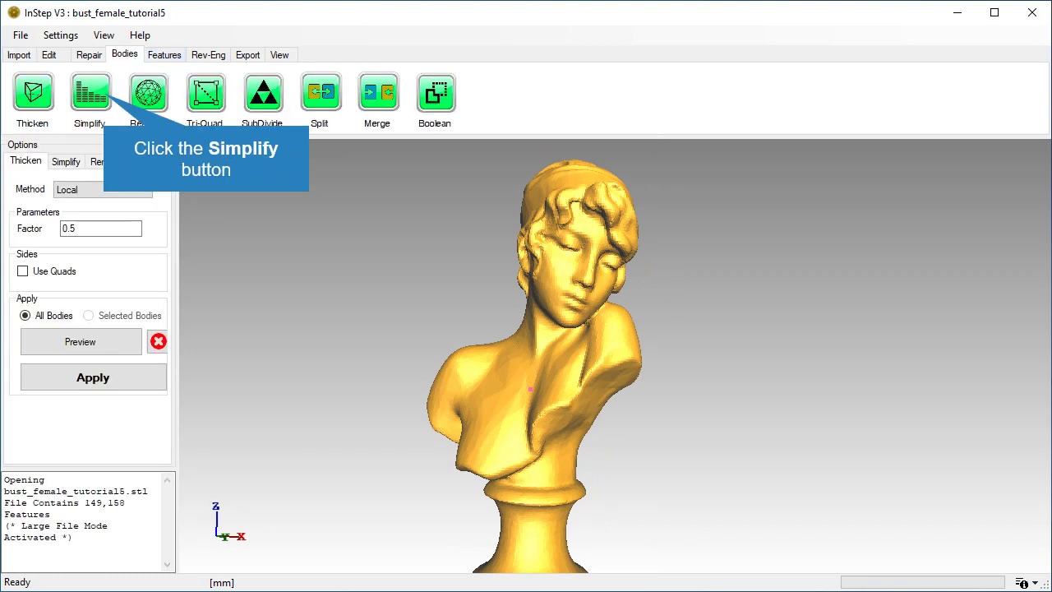
{"action": "left_click", "coordinate": [91, 93]}
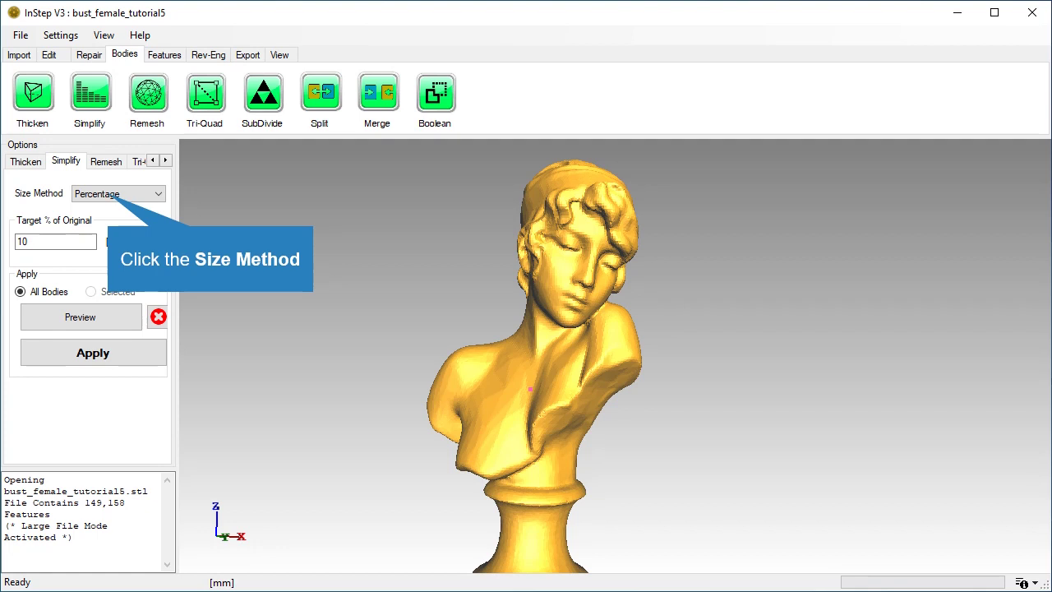
{"action": "left_click", "coordinate": [118, 194]}
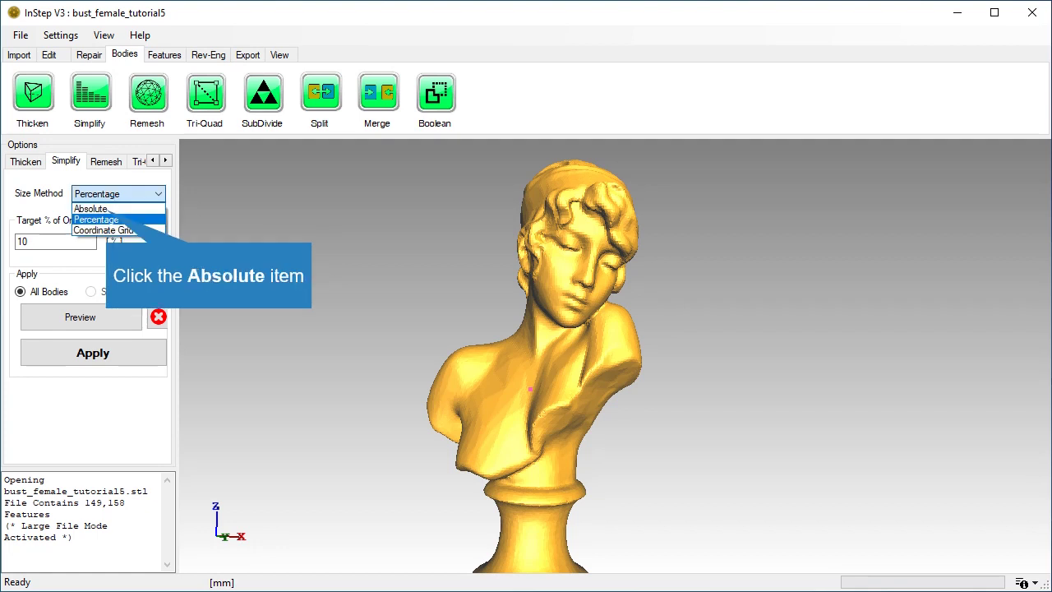
{"action": "left_click", "coordinate": [90, 208]}
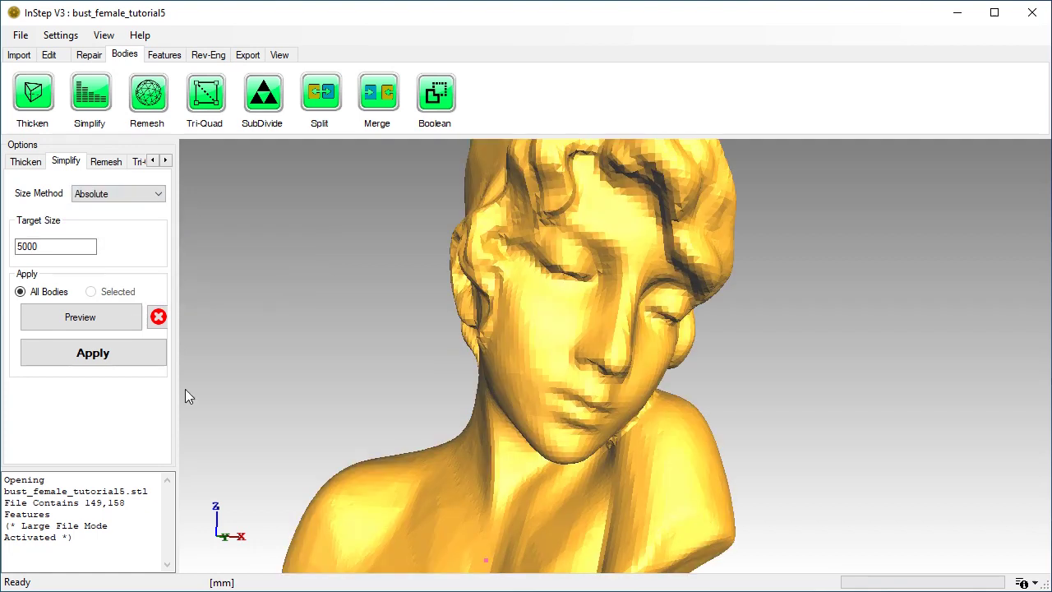
{"action": "left_click", "coordinate": [80, 318]}
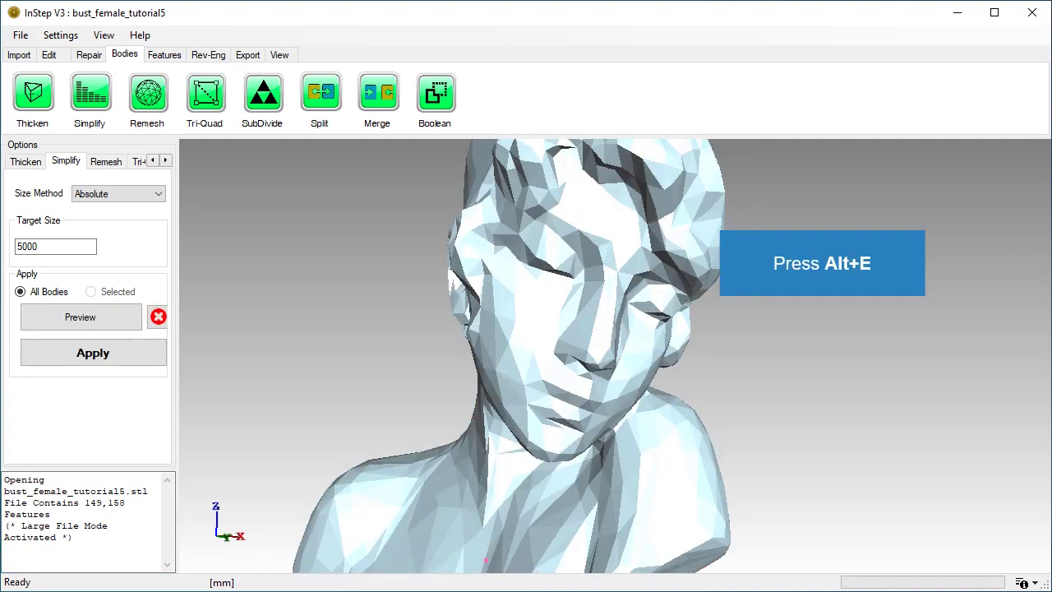
Step: Show the mesh edges on the simplified bust, inspect them, and apply the simplification to all bodies
{"action": "key", "text": "alt+e"}
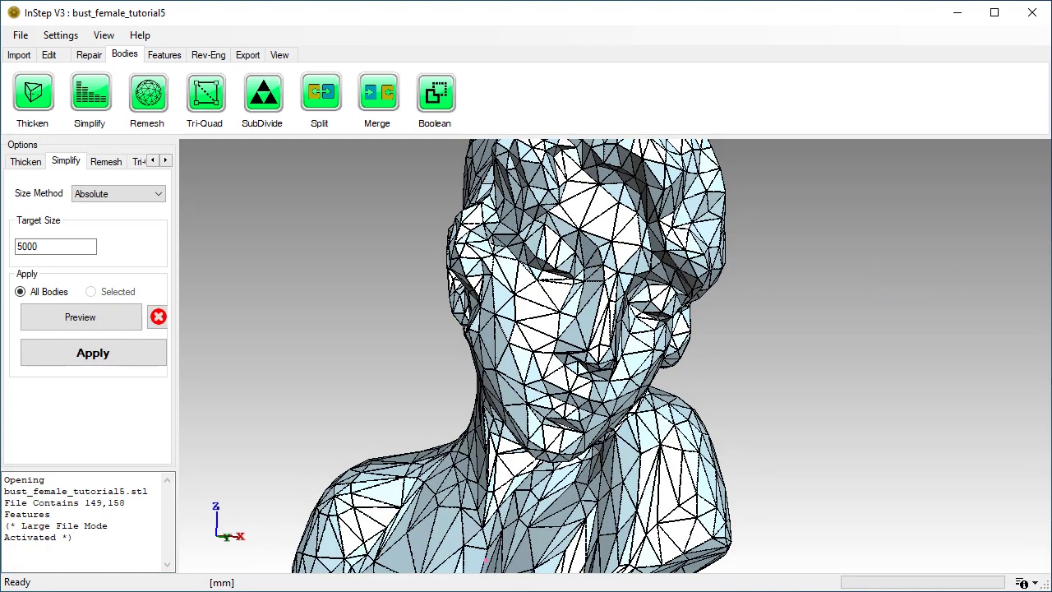
{"action": "middle_click_drag", "start_coordinate": [740, 337], "coordinate": [688, 354]}
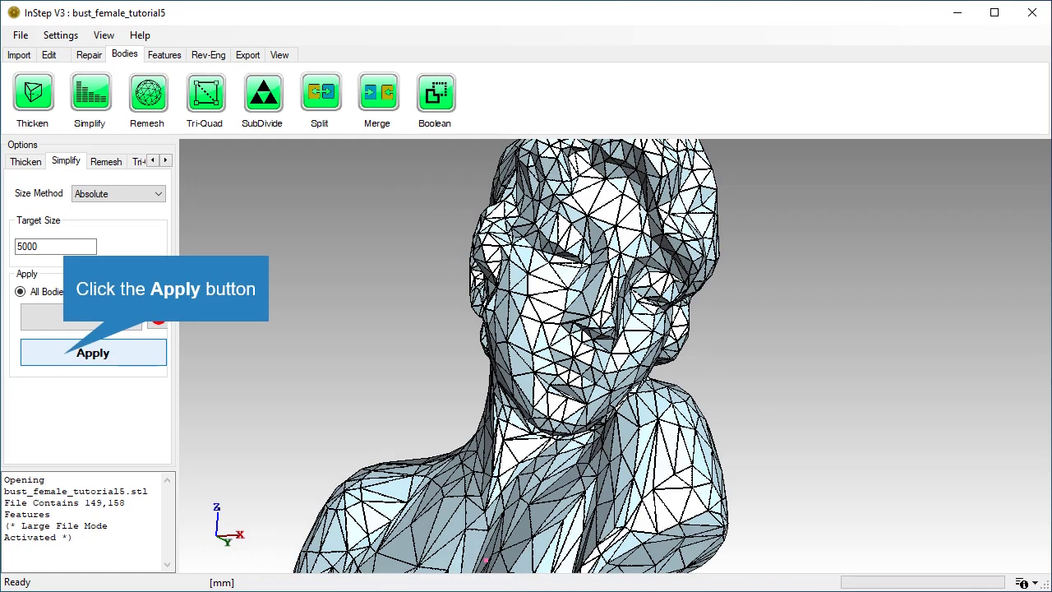
{"action": "left_click", "coordinate": [93, 352]}
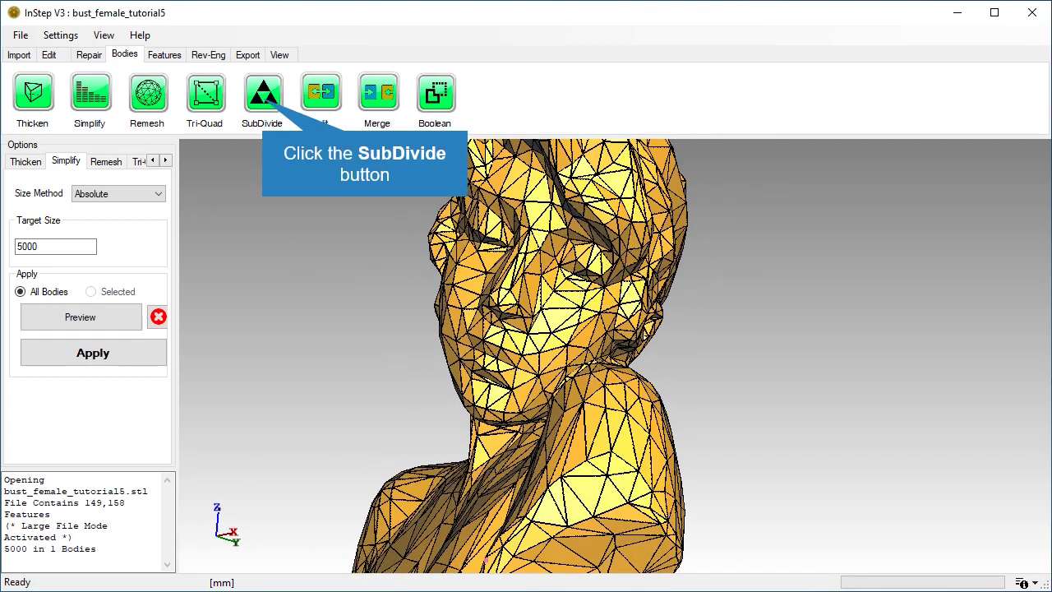
Step: Preview subdividing all bodies of the simplified bust with one iteration and Keep Quads off, and inspect the face mesh
{"action": "left_click", "coordinate": [263, 93]}
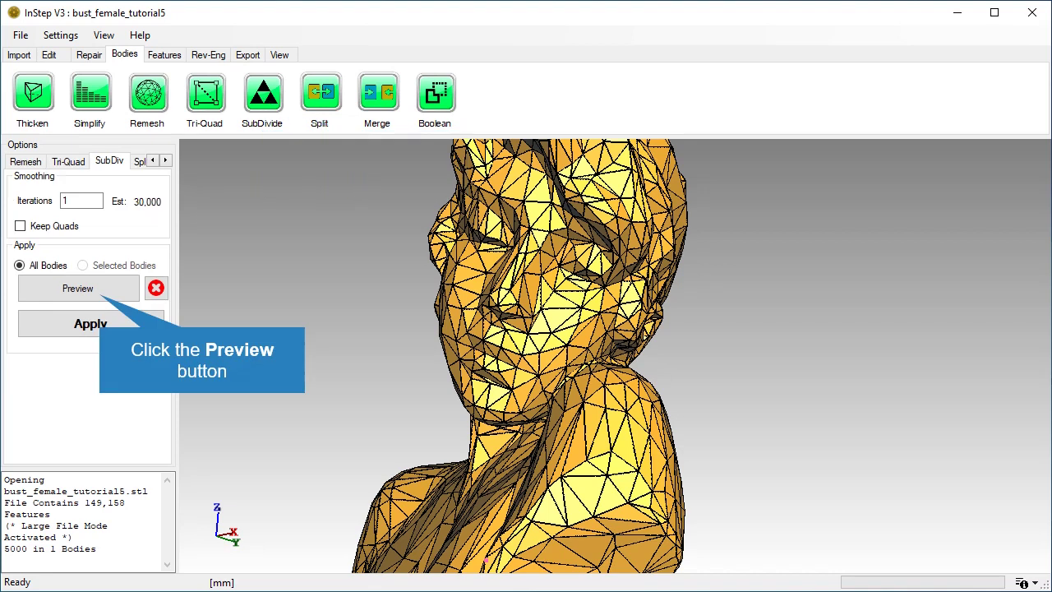
{"action": "left_click", "coordinate": [78, 288]}
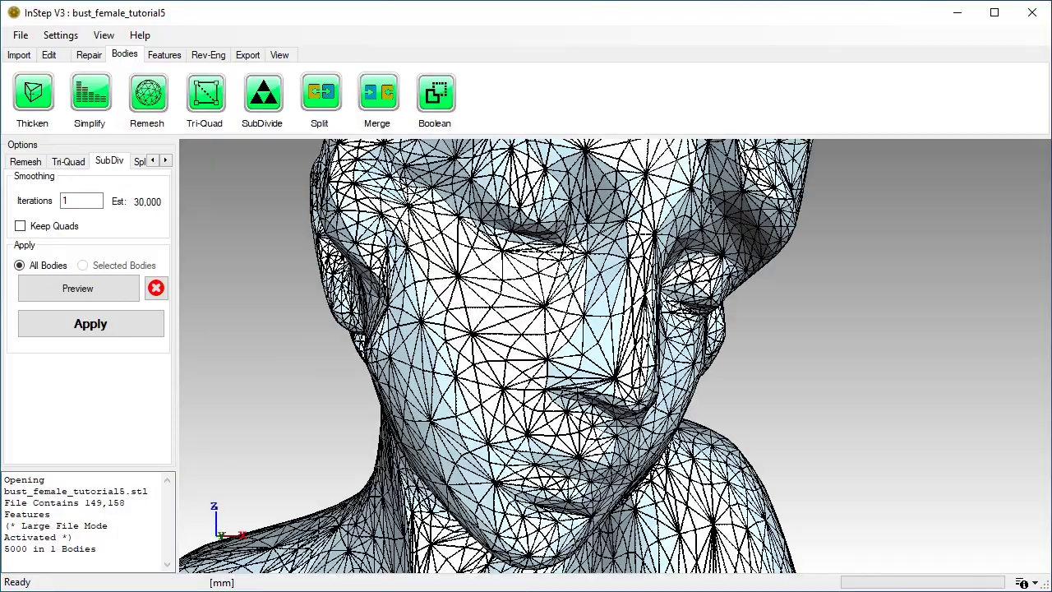
{"action": "middle_click_drag", "start_coordinate": [576, 370], "coordinate": [512, 380]}
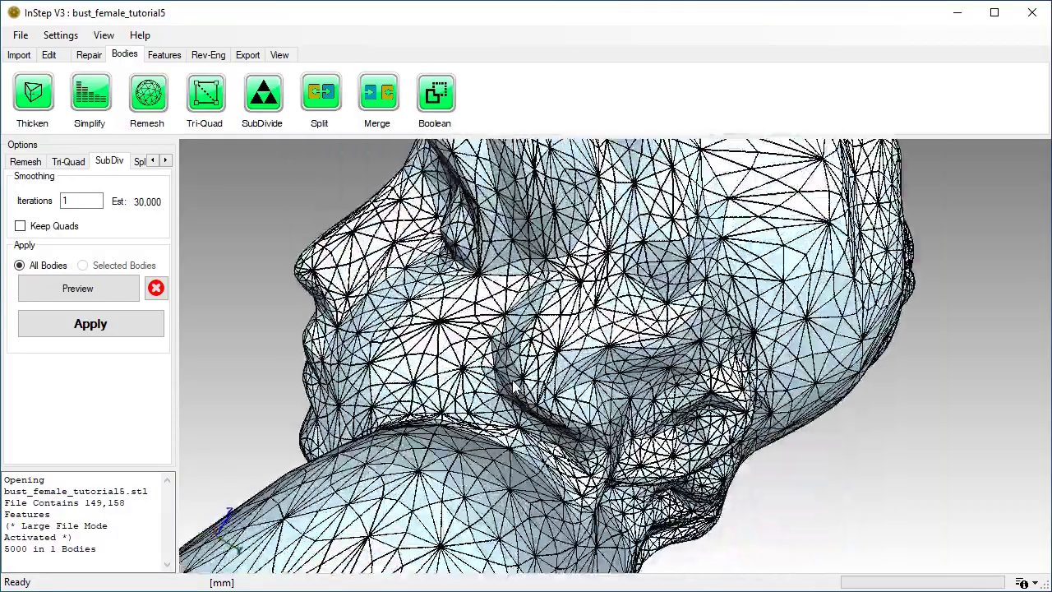
Step: Turn on Keep Quads, preview the one-iteration subdivision of the bust, and inspect the quad mesh on the head and shoulders
{"action": "left_click", "coordinate": [20, 225]}
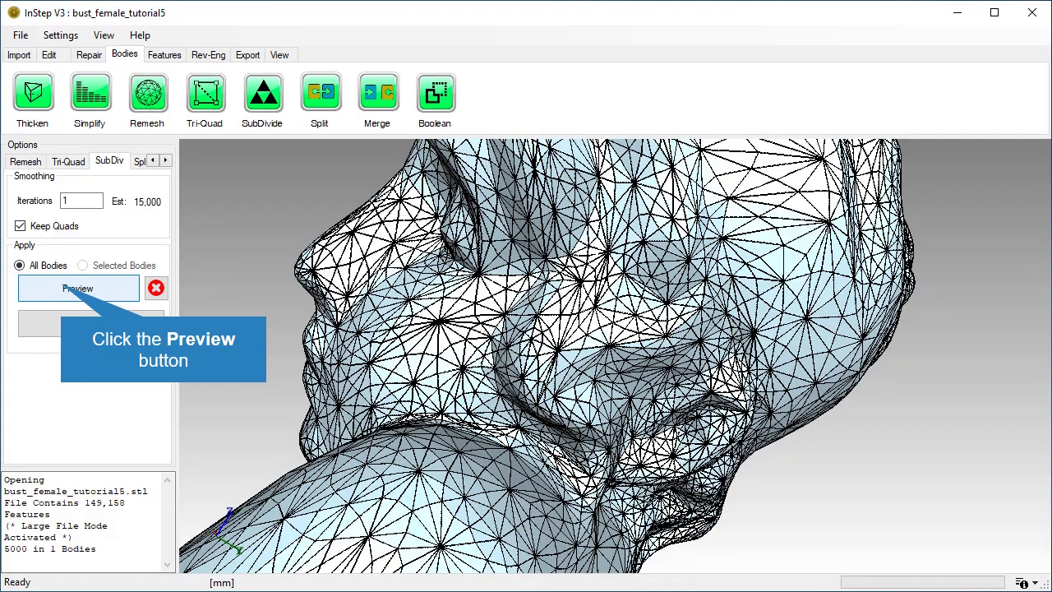
{"action": "left_click", "coordinate": [78, 289]}
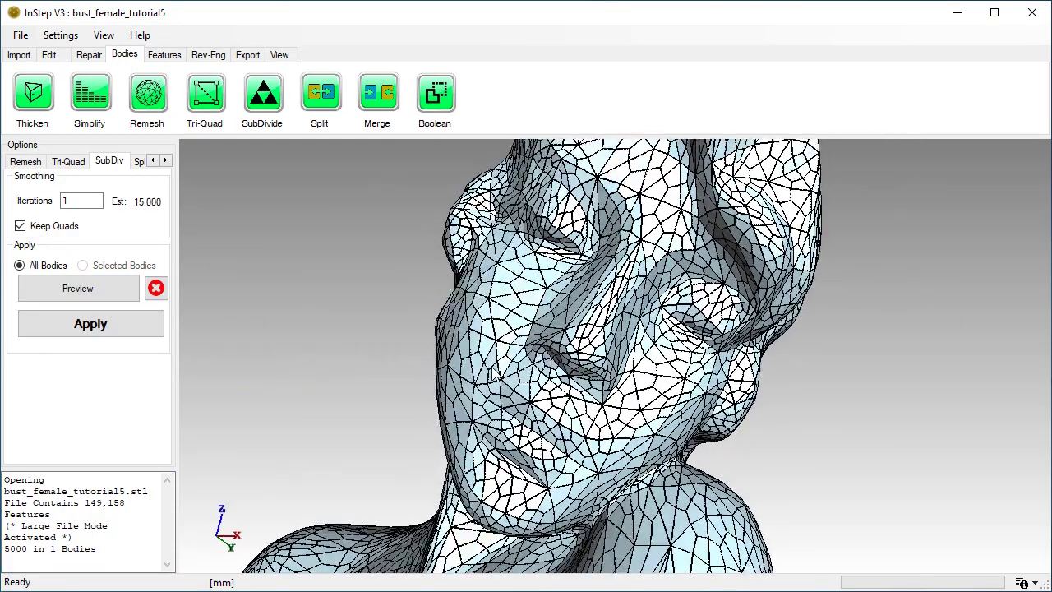
{"action": "middle_click_drag", "start_coordinate": [460, 394], "coordinate": [600, 385]}
{"action": "scroll", "coordinate": [641, 362], "scroll_direction": "down", "scroll_amount": 4}
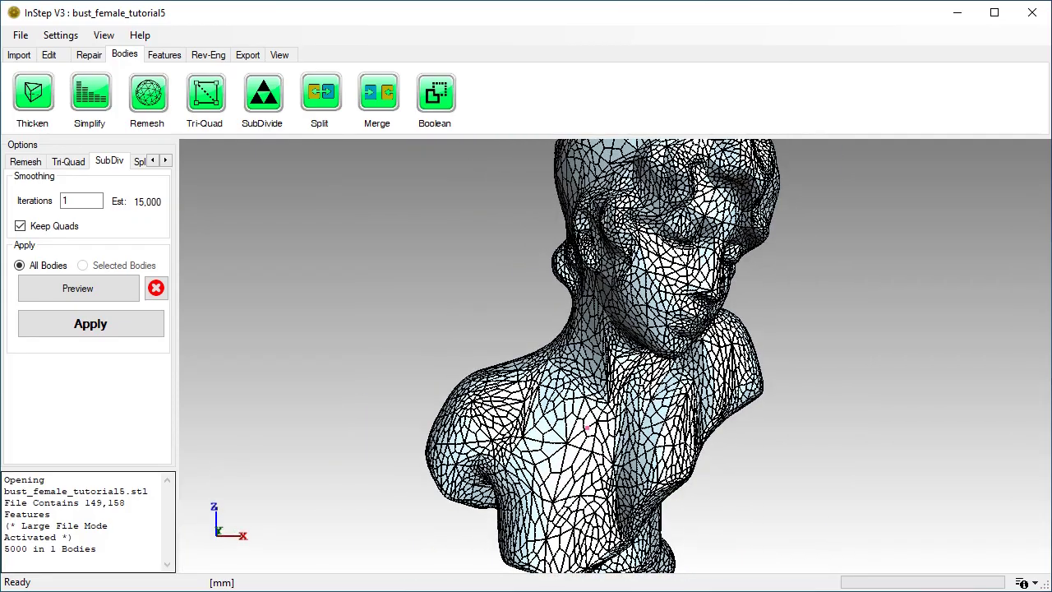
{"action": "left_click_drag", "start_coordinate": [85, 502], "coordinate": [114, 502]}
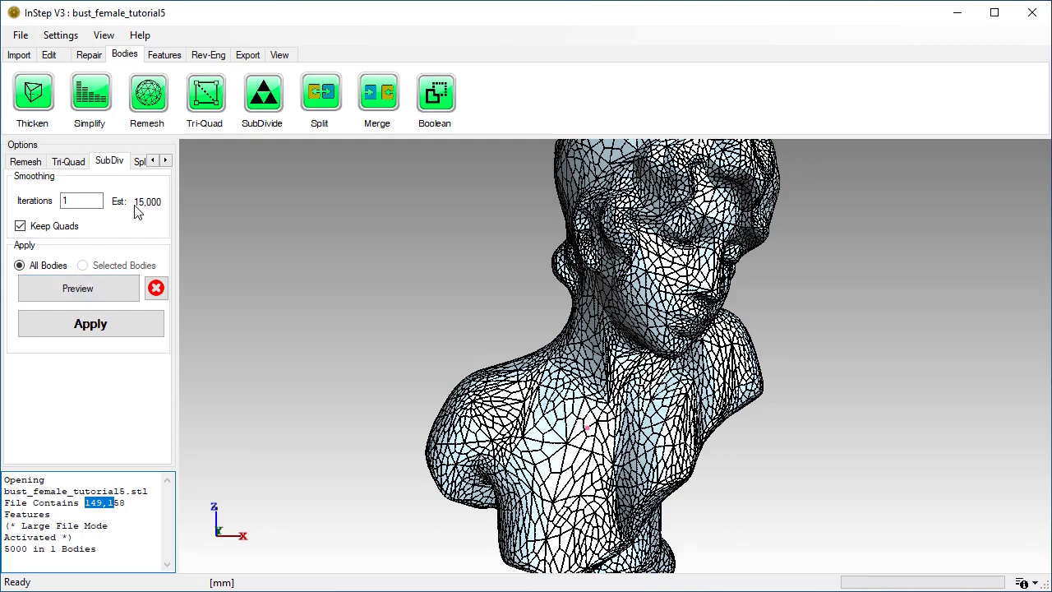
{"action": "left_click_drag", "start_coordinate": [678, 344], "coordinate": [653, 338]}
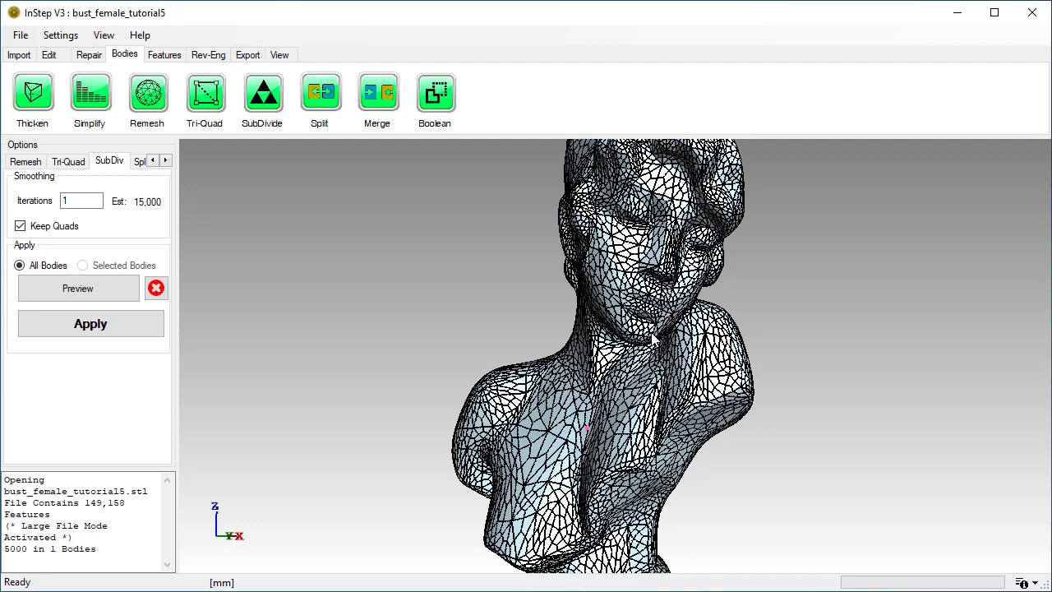
{"action": "middle_click_drag", "start_coordinate": [653, 339], "coordinate": [639, 368]}
{"action": "scroll", "coordinate": [627, 411], "scroll_direction": "up", "scroll_amount": 3}
Step: Set the subdivision iterations to 2, preview all bodies with quads kept, and inspect the bust's head
{"action": "double_click", "coordinate": [80, 201]}
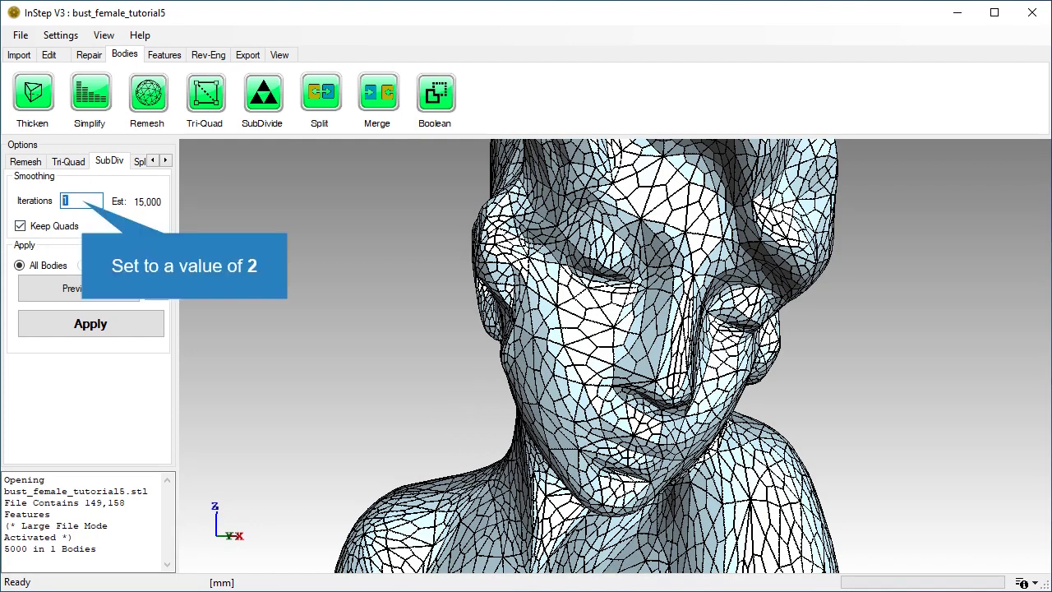
{"action": "type", "text": "2"}
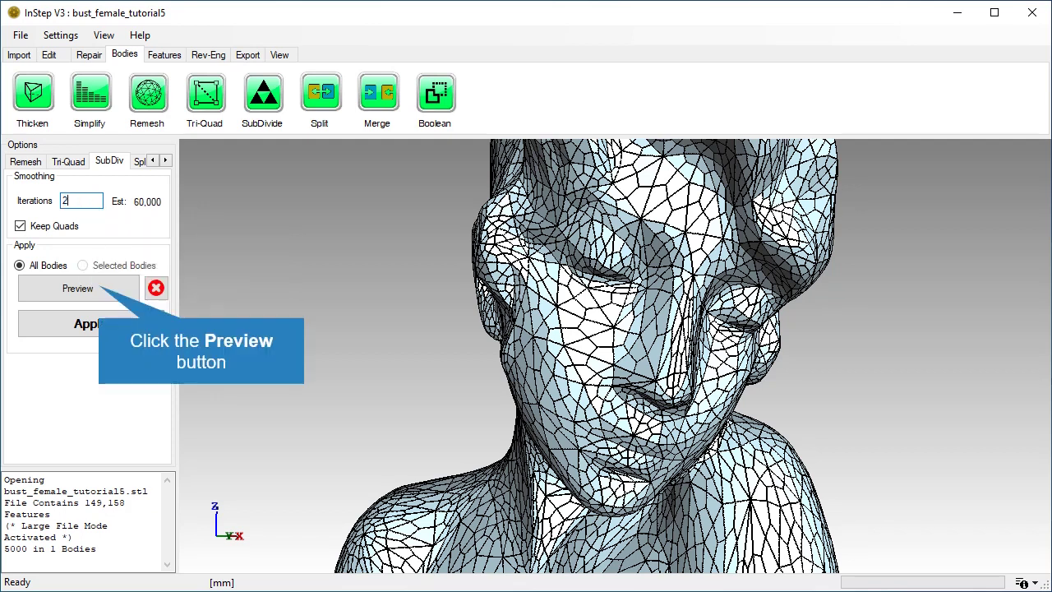
{"action": "left_click", "coordinate": [78, 288]}
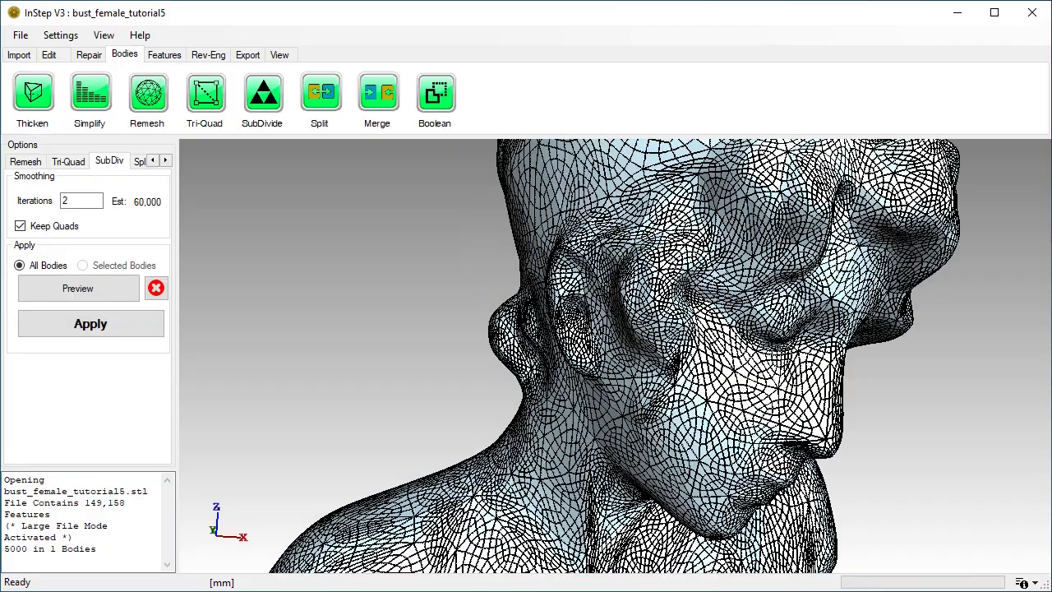
{"action": "middle_click_drag", "start_coordinate": [682, 329], "coordinate": [600, 419]}
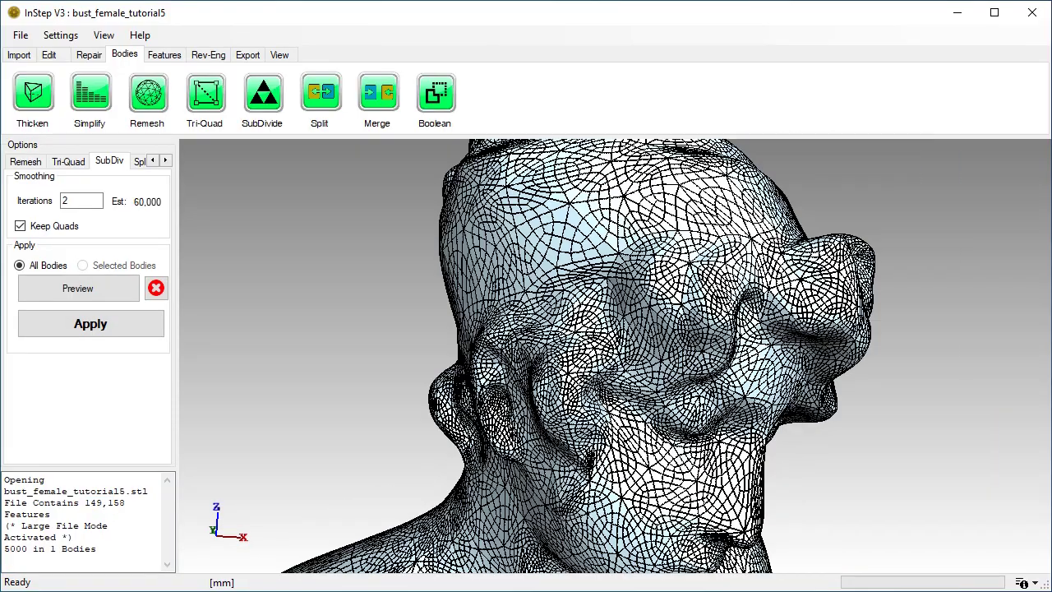
{"action": "middle_click_drag", "start_coordinate": [658, 370], "coordinate": [615, 388]}
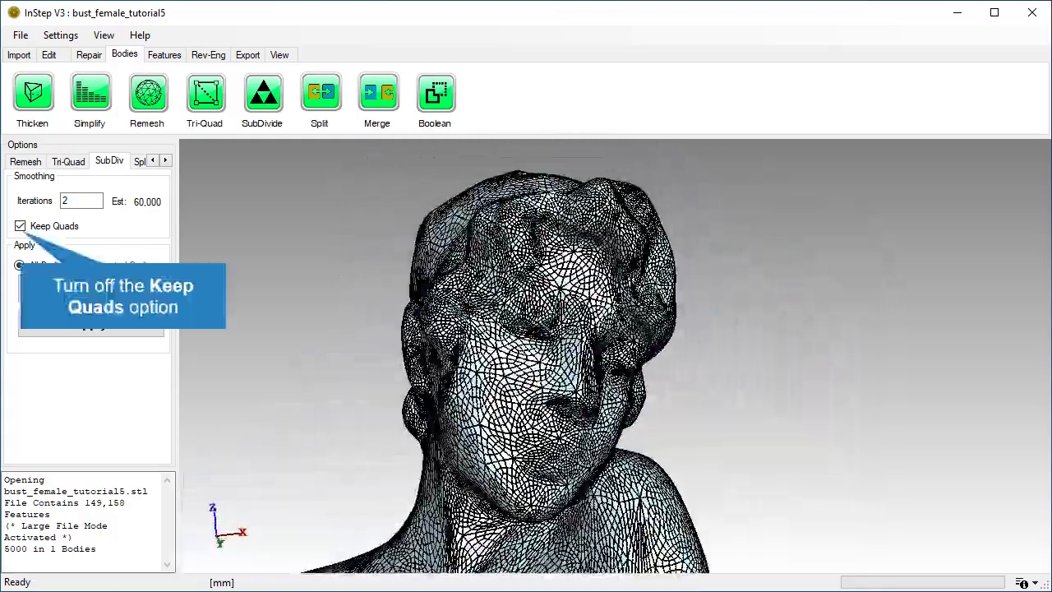
Step: Turn off Keep Quads, preview the two-iteration subdivision of all bodies, and inspect the triangle mesh around the head
{"action": "left_click", "coordinate": [20, 226]}
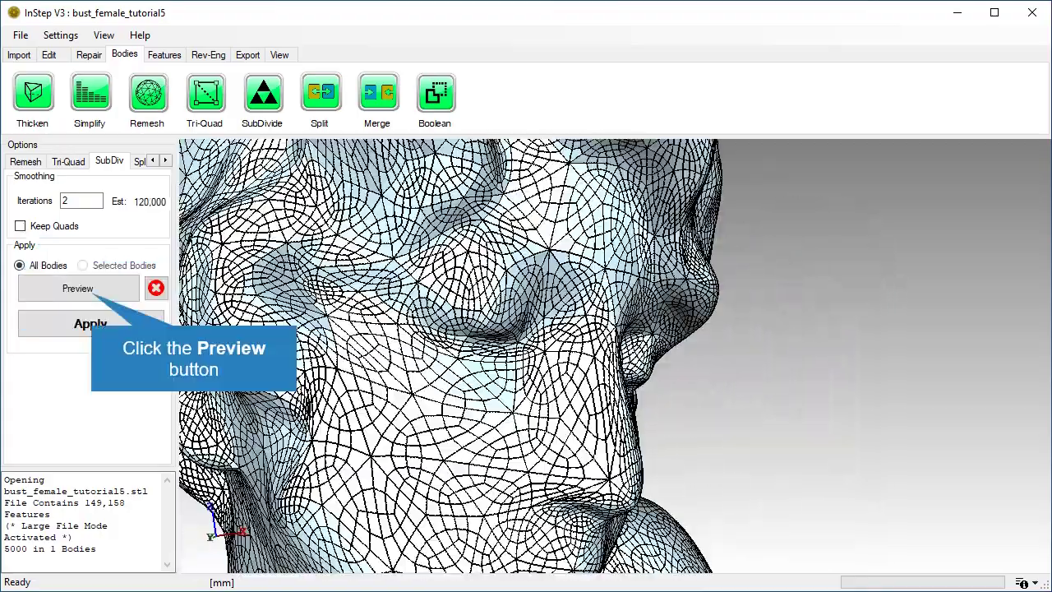
{"action": "left_click", "coordinate": [78, 288]}
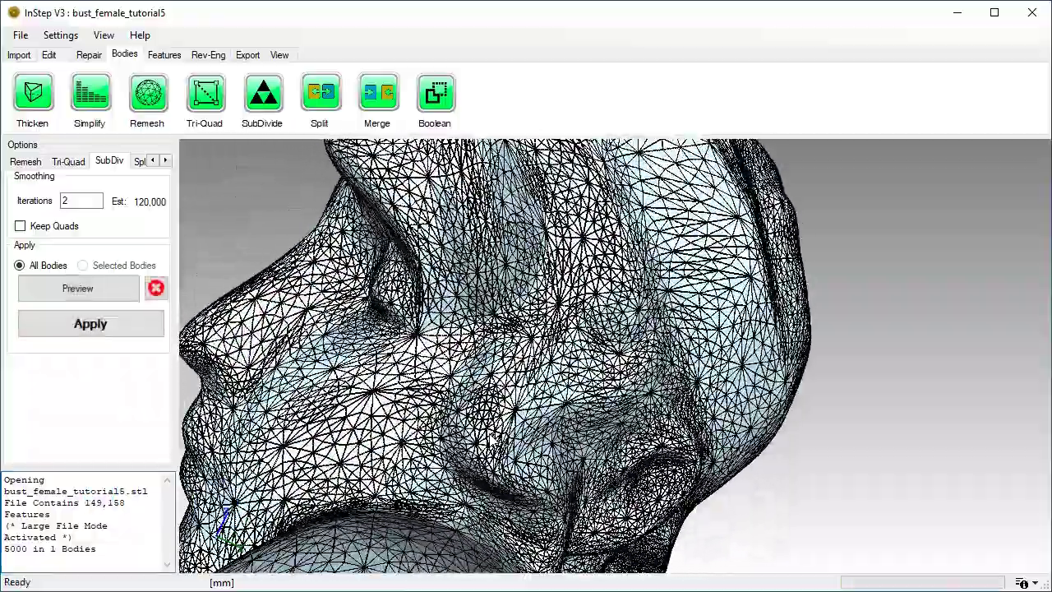
{"action": "middle_click_drag", "start_coordinate": [492, 436], "coordinate": [536, 415]}
{"action": "scroll", "coordinate": [536, 415], "scroll_direction": "down", "scroll_amount": 3}
{"action": "scroll", "coordinate": [536, 415], "scroll_direction": "up", "scroll_amount": 3}
{"action": "scroll", "coordinate": [534, 404], "scroll_direction": "down", "scroll_amount": 2}
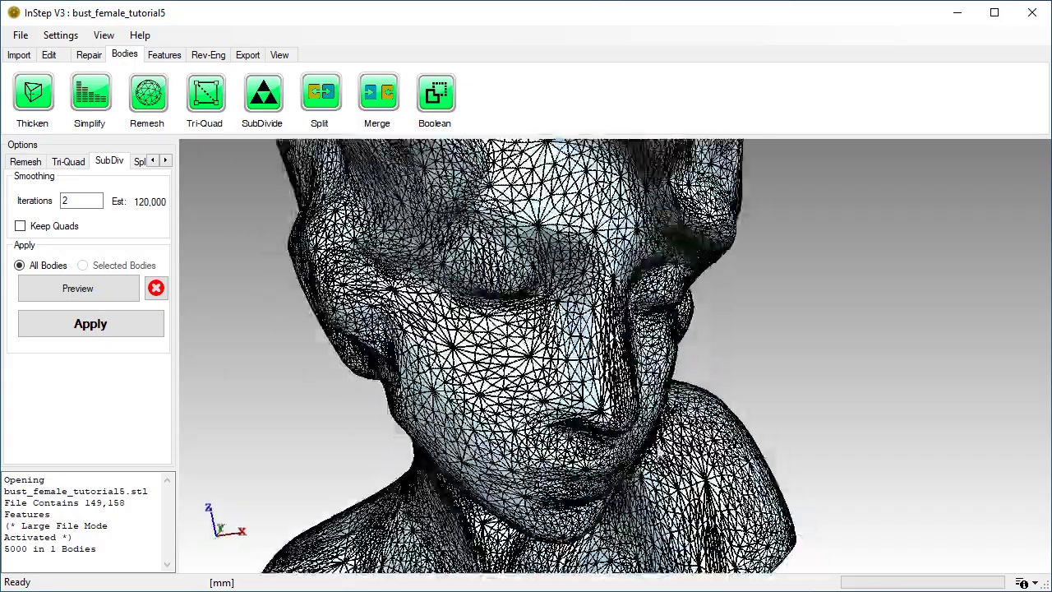